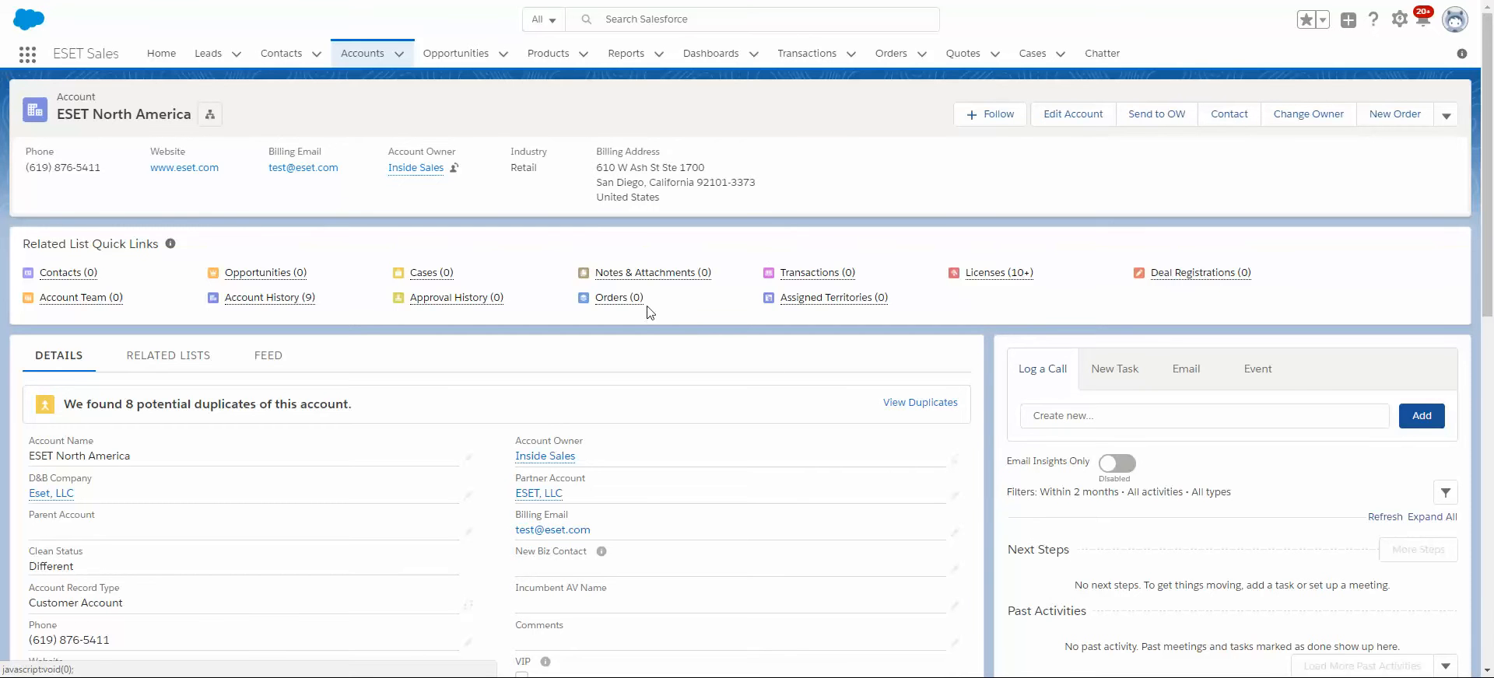
Look through the ESET North America account and view its list of potential duplicates, closing the list when finished.
scroll(735, 381, "down", 2)
scroll(733, 385, "up", 2)
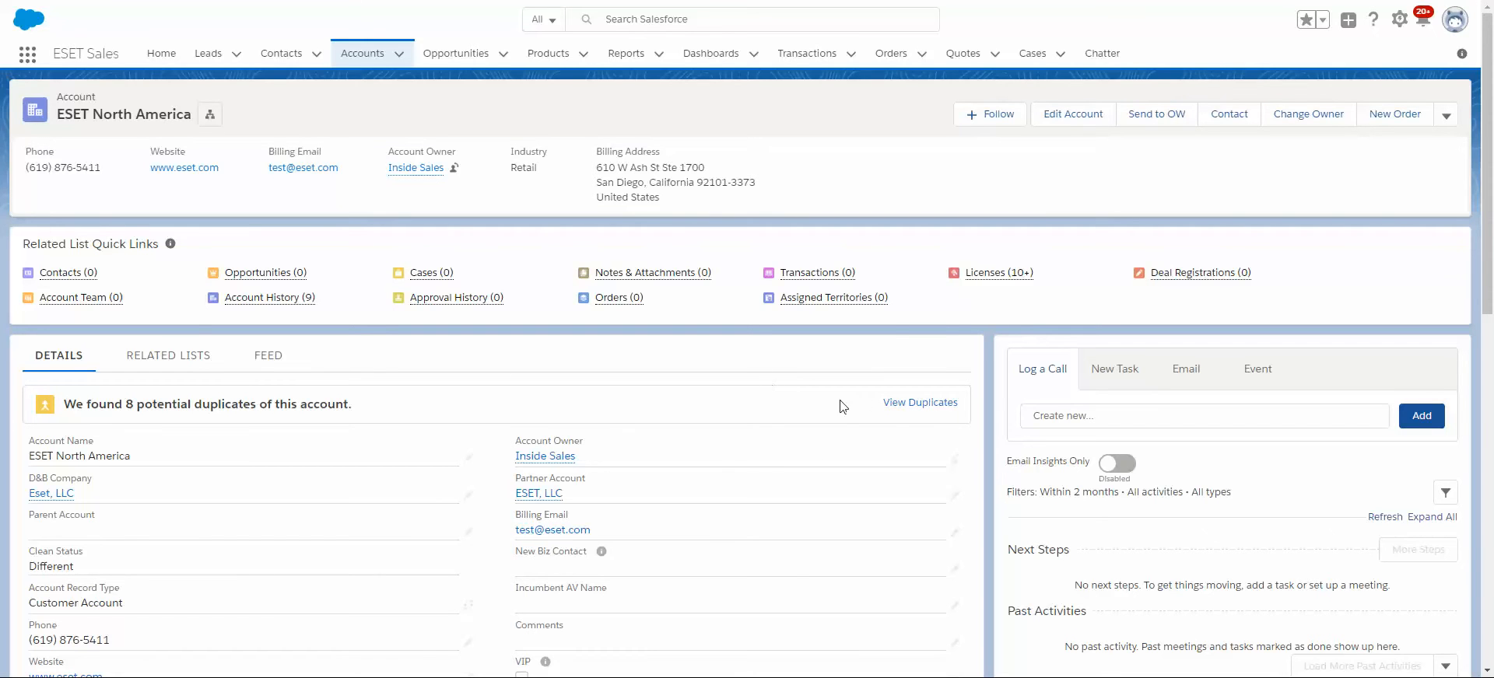
left_click(920, 404)
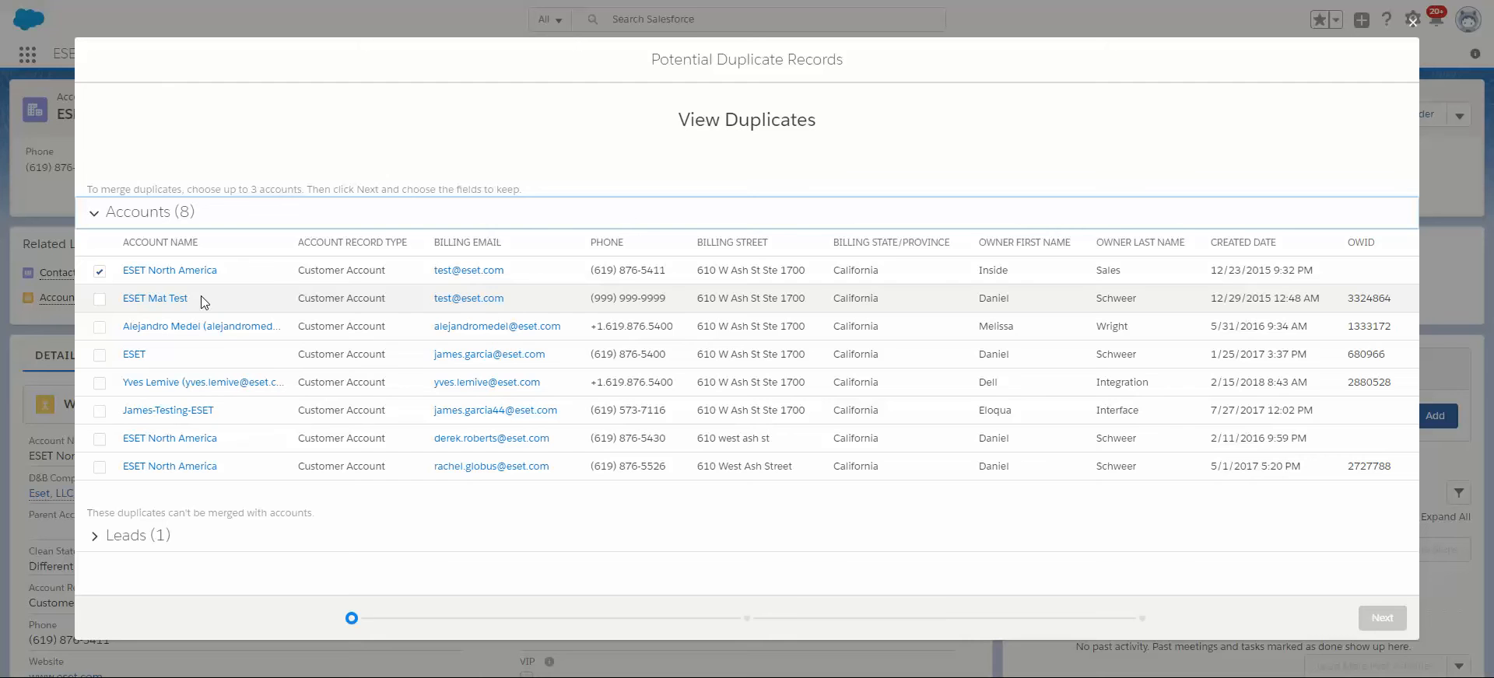
left_click(1415, 23)
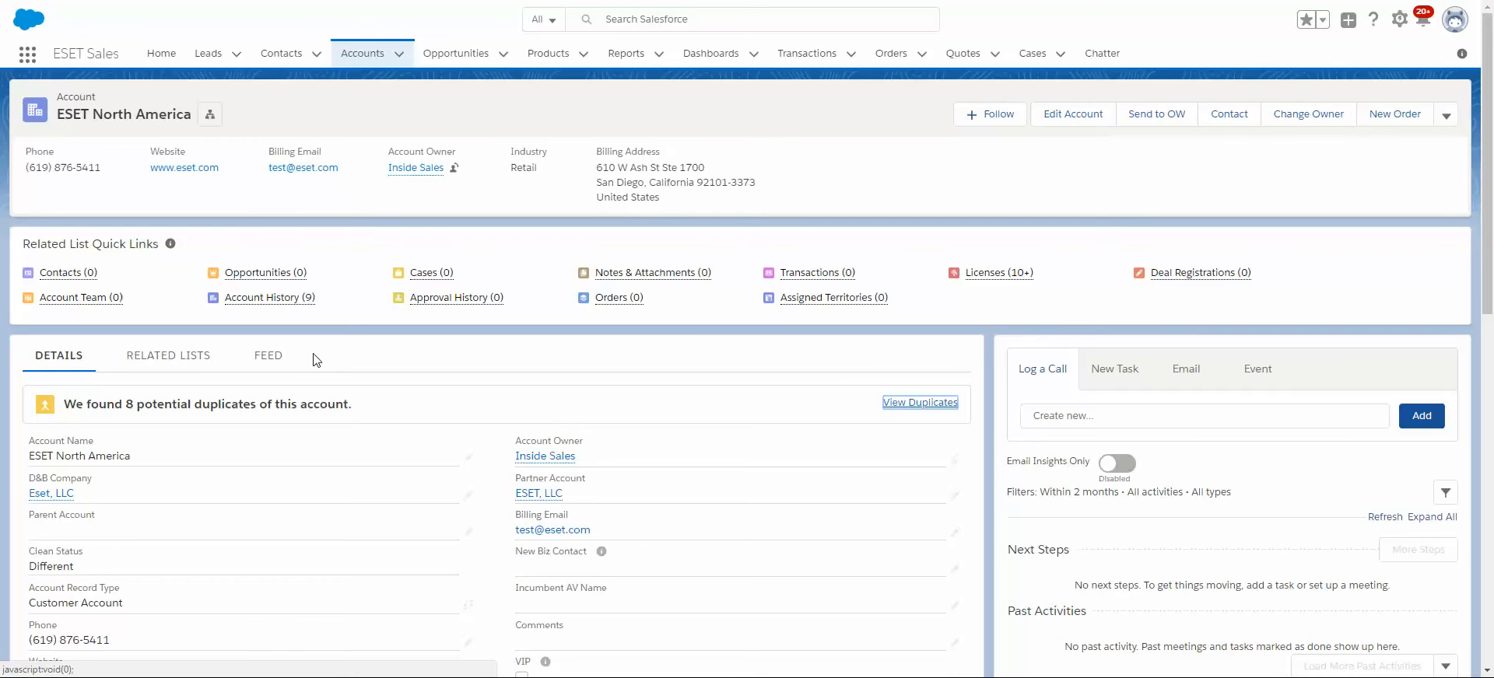
Reopen the ESET North America account's potential duplicates and open the ESET Mat Test account in a separate browser tab.
left_click(898, 404)
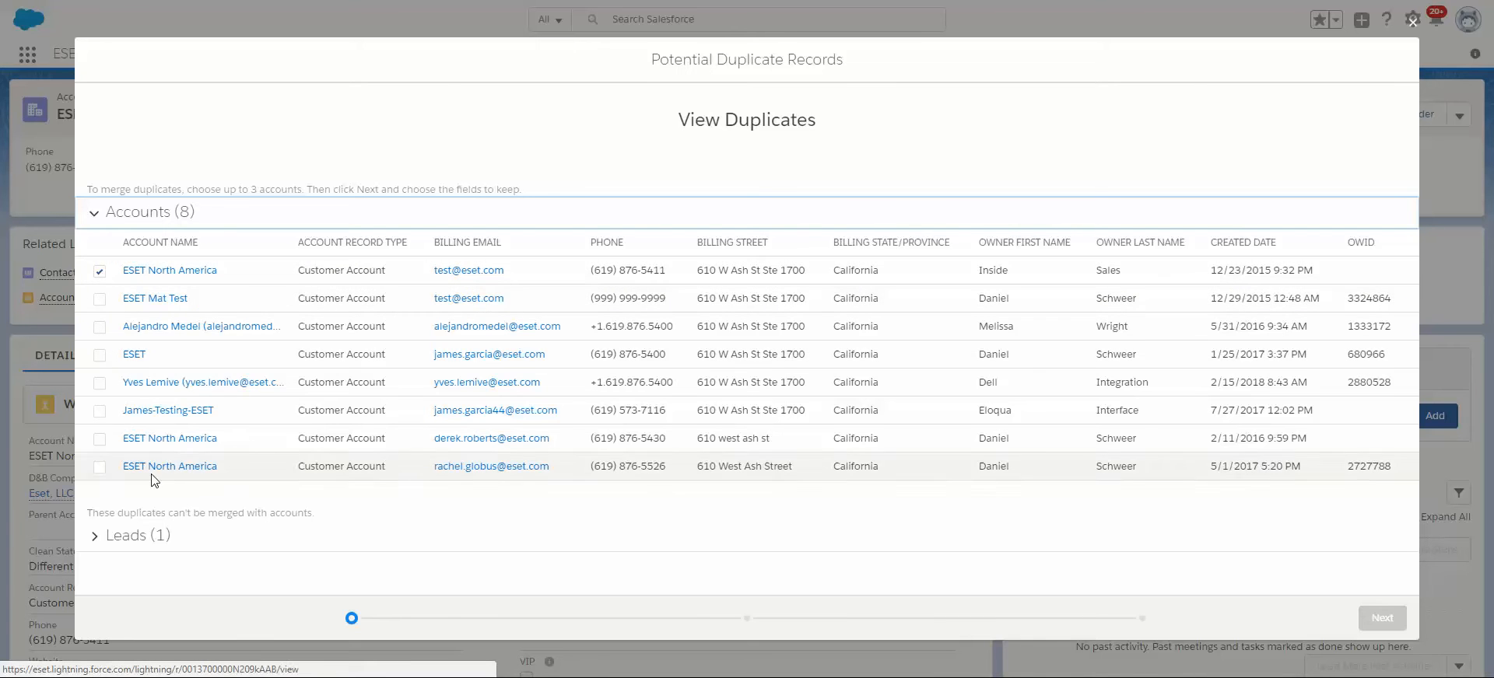
right_click(169, 309)
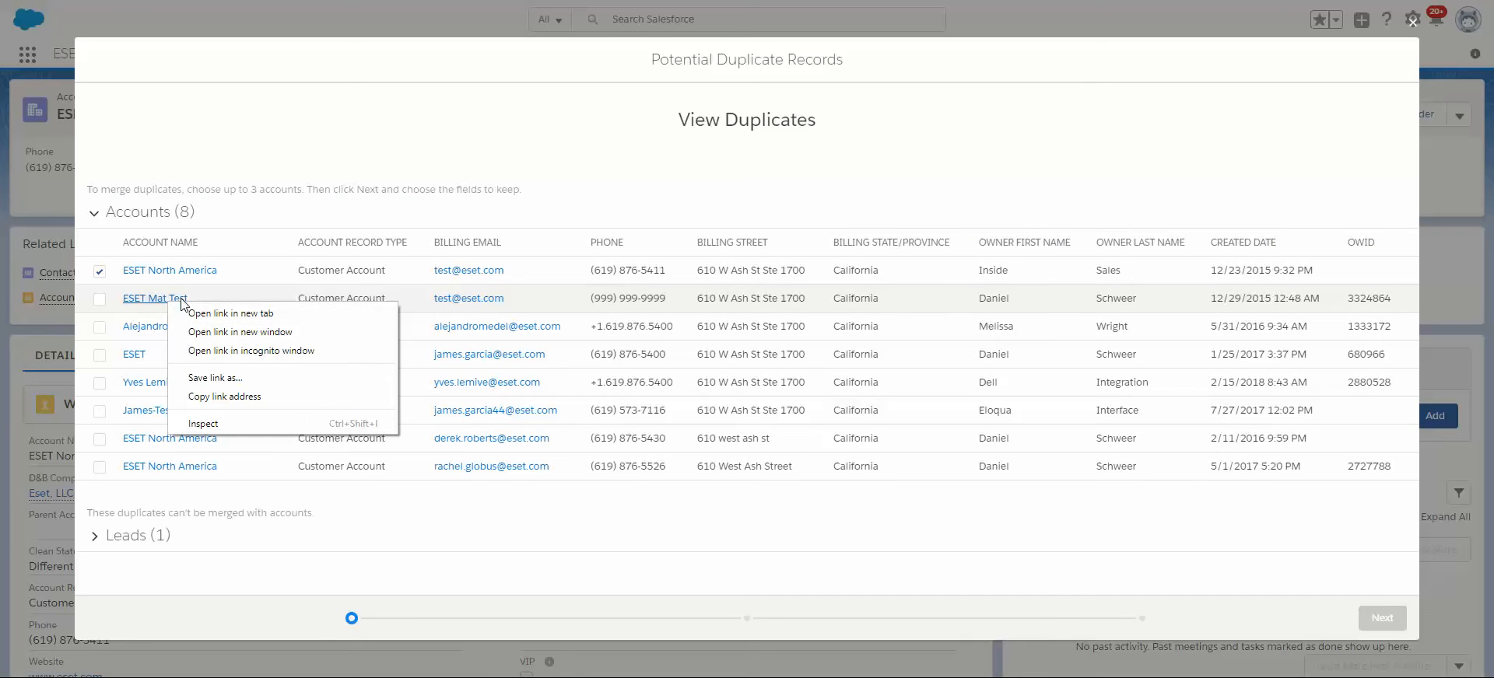
left_click(197, 313)
key("ctrl+Tab")
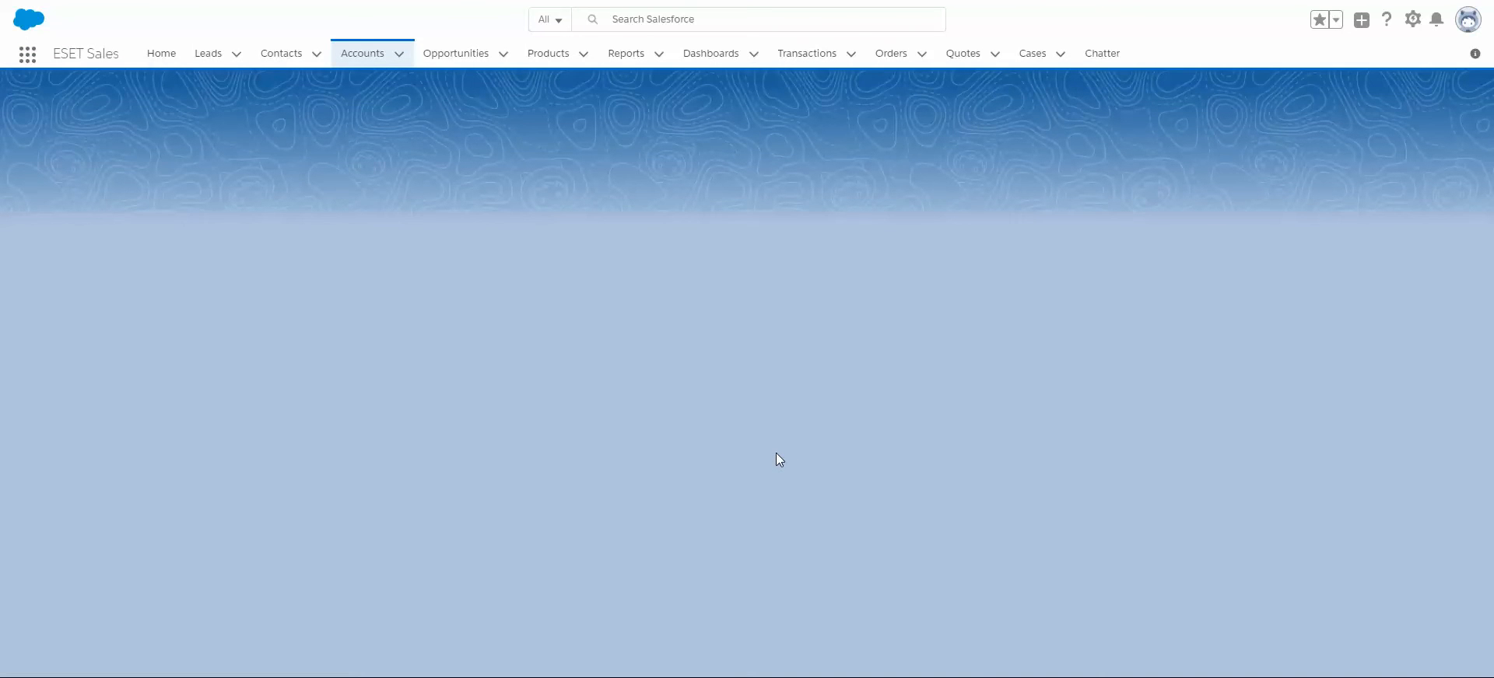
Review the ESET Mat Test account's details and view its own potential duplicates, closing that list when finished.
scroll(747, 436, "down", 5)
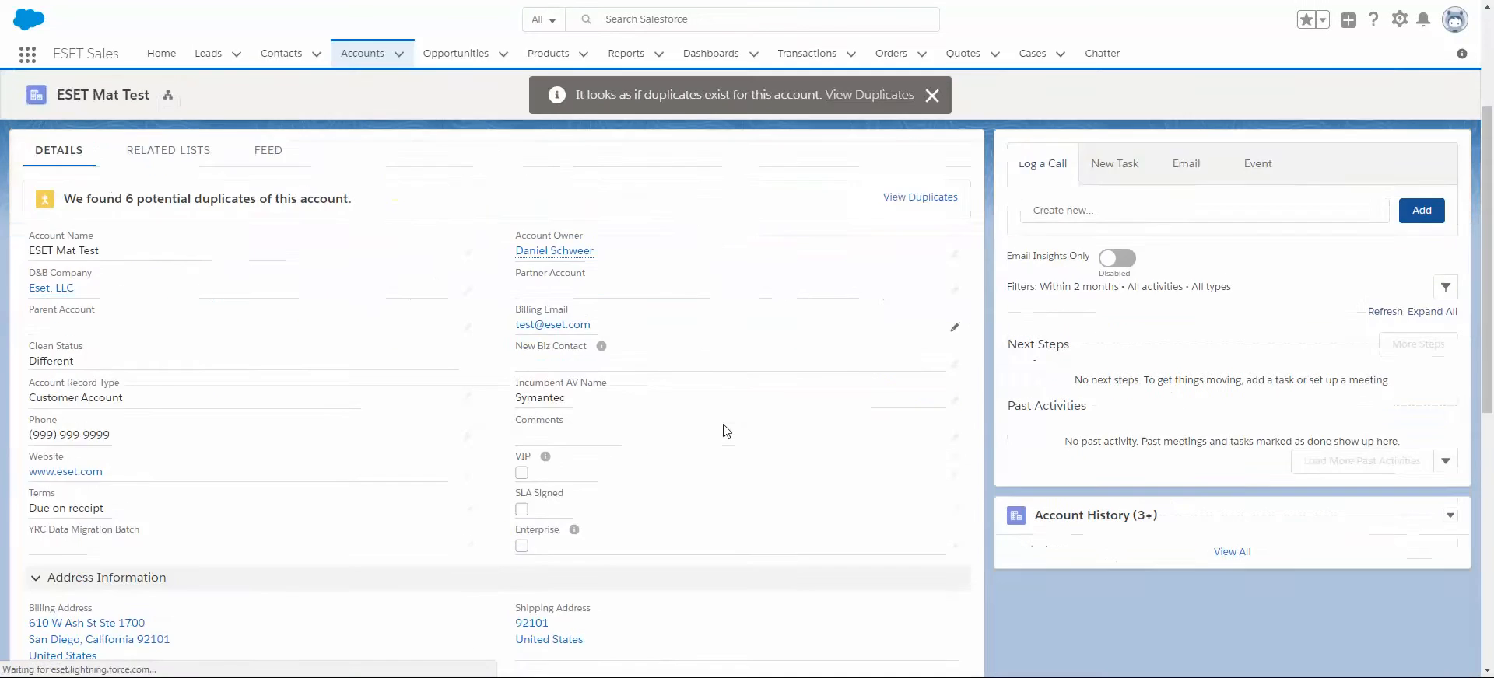
scroll(725, 430, "up", 10)
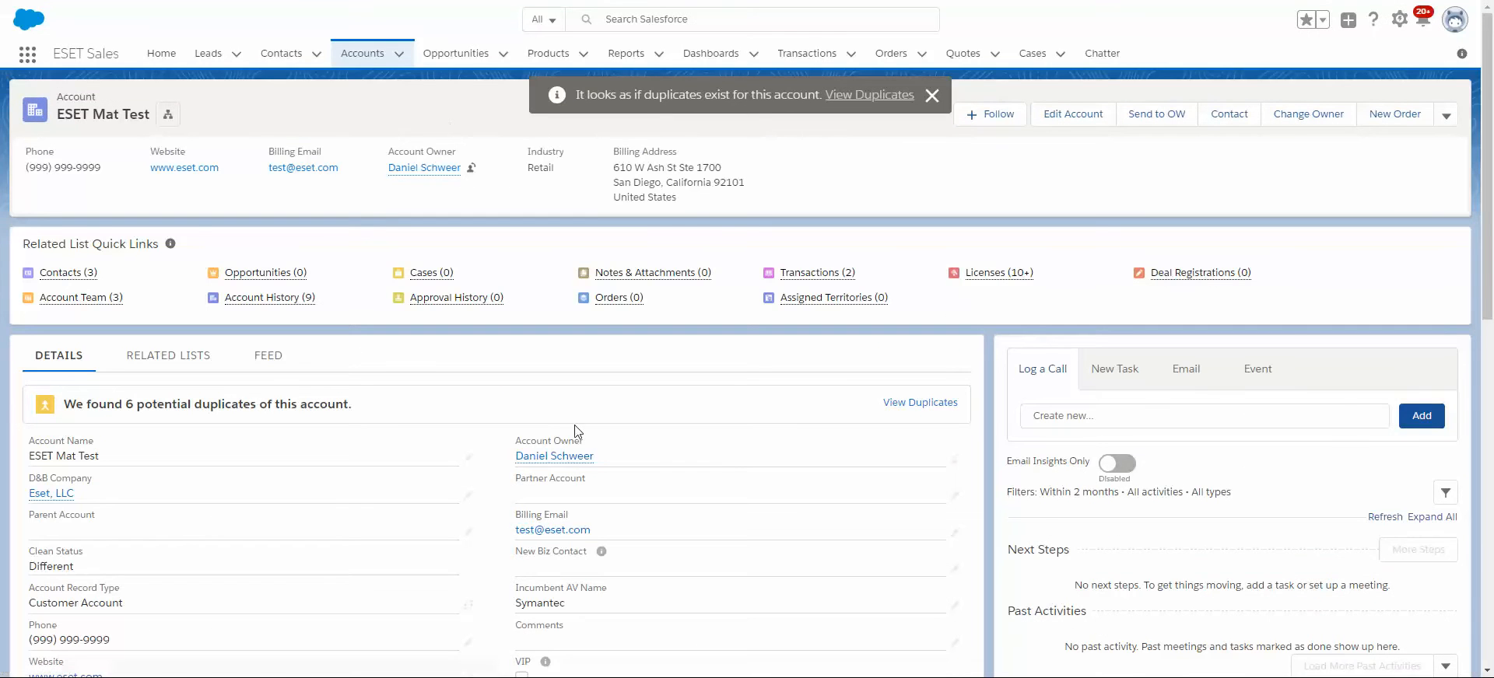
left_click(895, 403)
left_click(1396, 30)
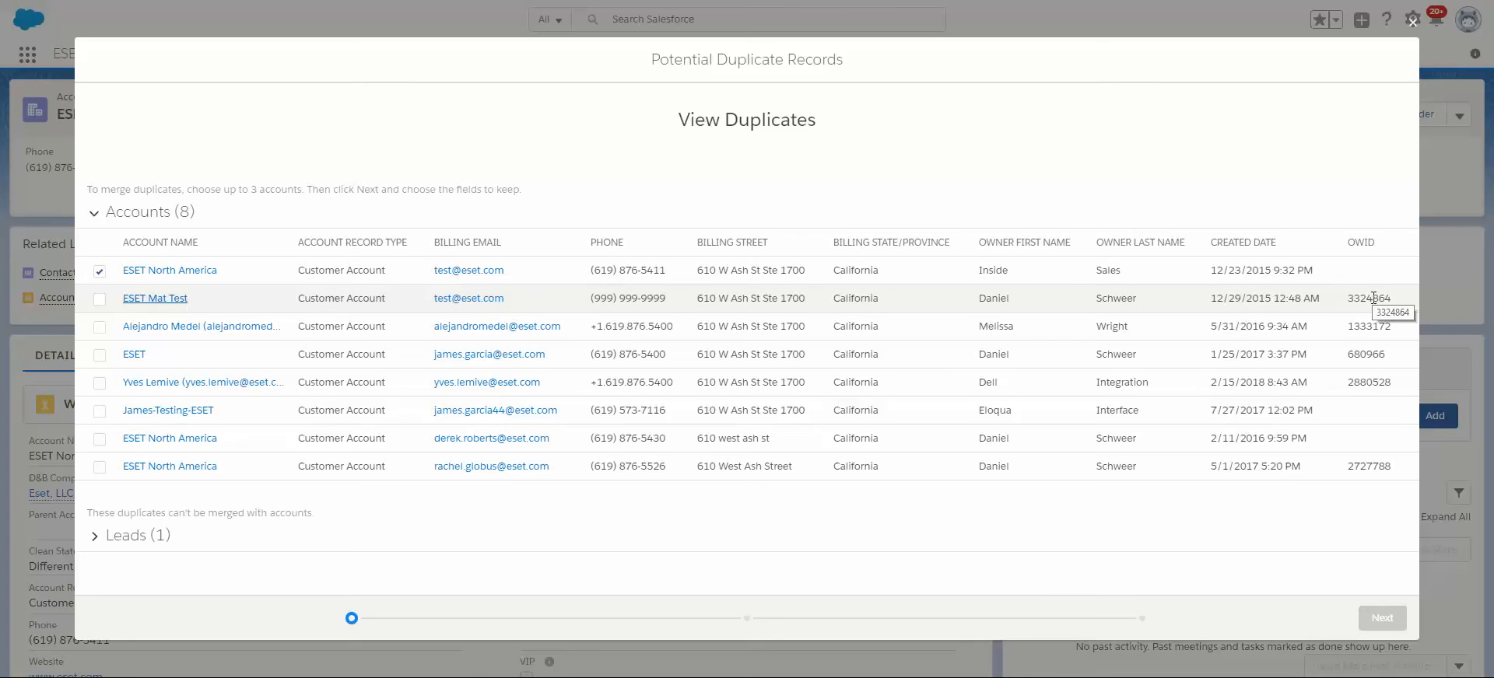
Select the ESET Mat Test account, the duplicate with an OWID, for merging with ESET North America.
mouse_move(1388, 302)
left_mouse_down()
mouse_move(1359, 293)
mouse_move(1393, 298)
left_mouse_up()
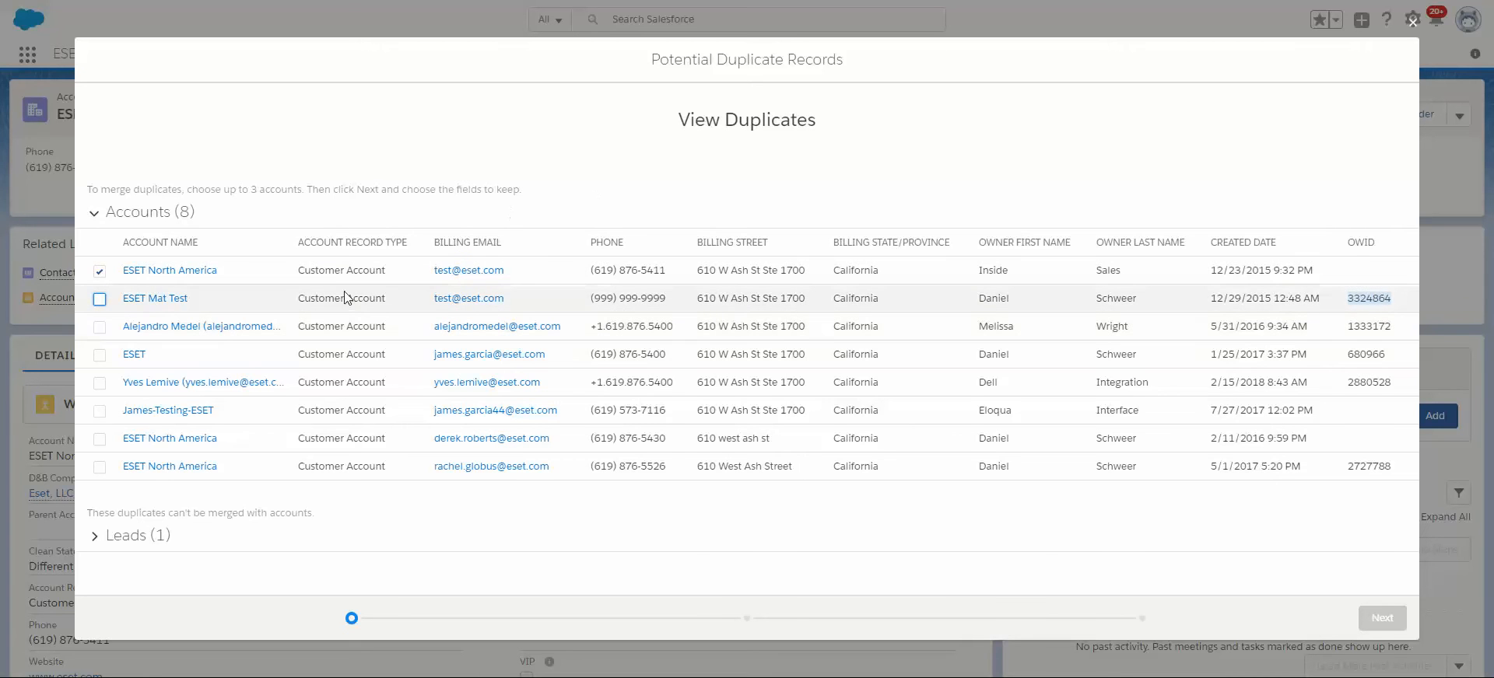
left_click(100, 301)
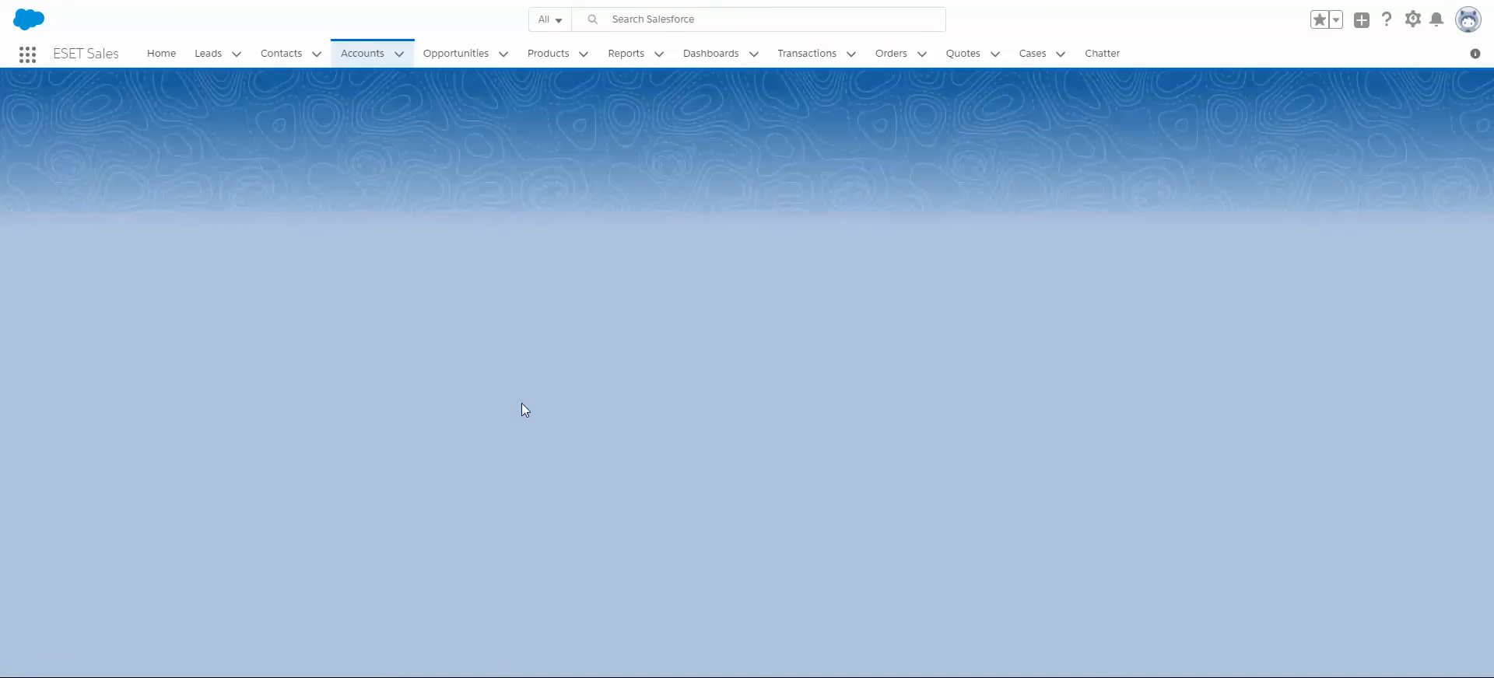
Inspect the OWID in the ESET Mat Test account's system information and open its linked NetSuite customer record.
scroll(521, 398, "down", 7)
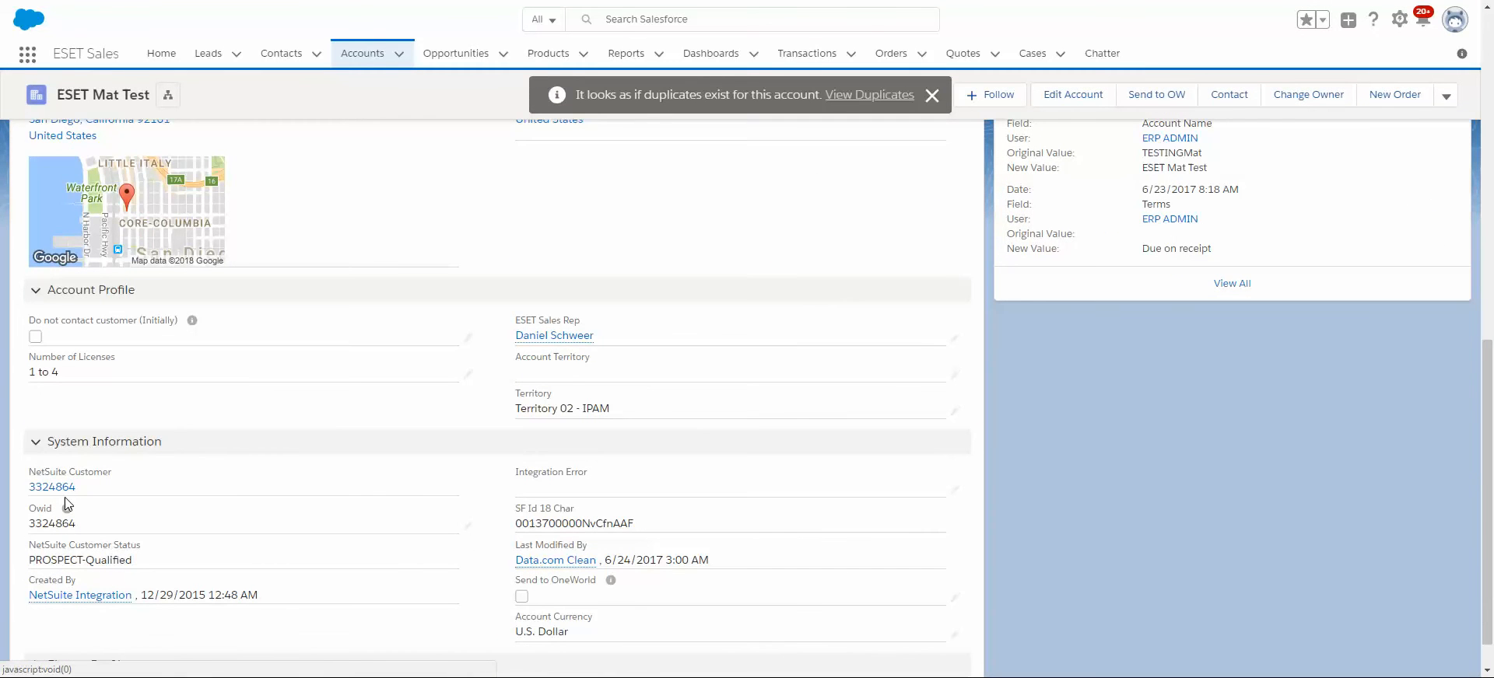
double_click(45, 523)
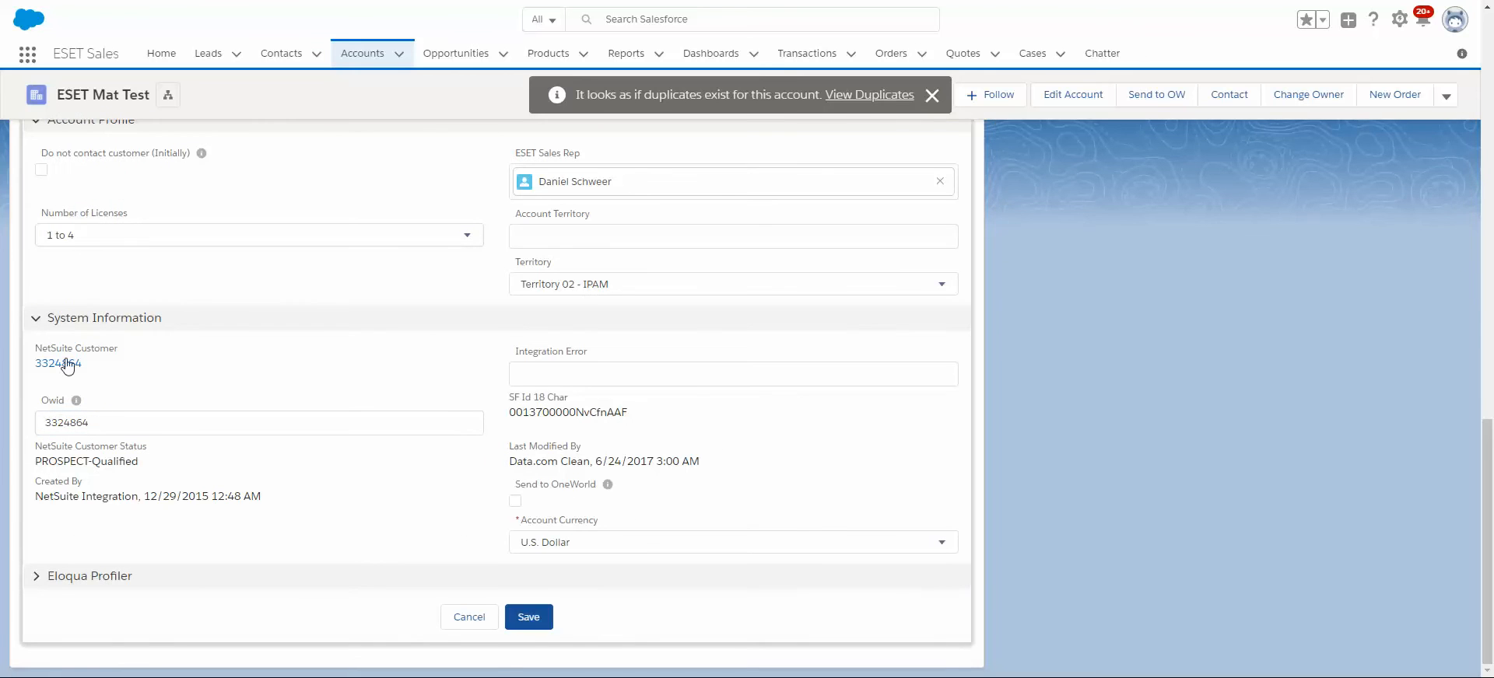
left_click(56, 366)
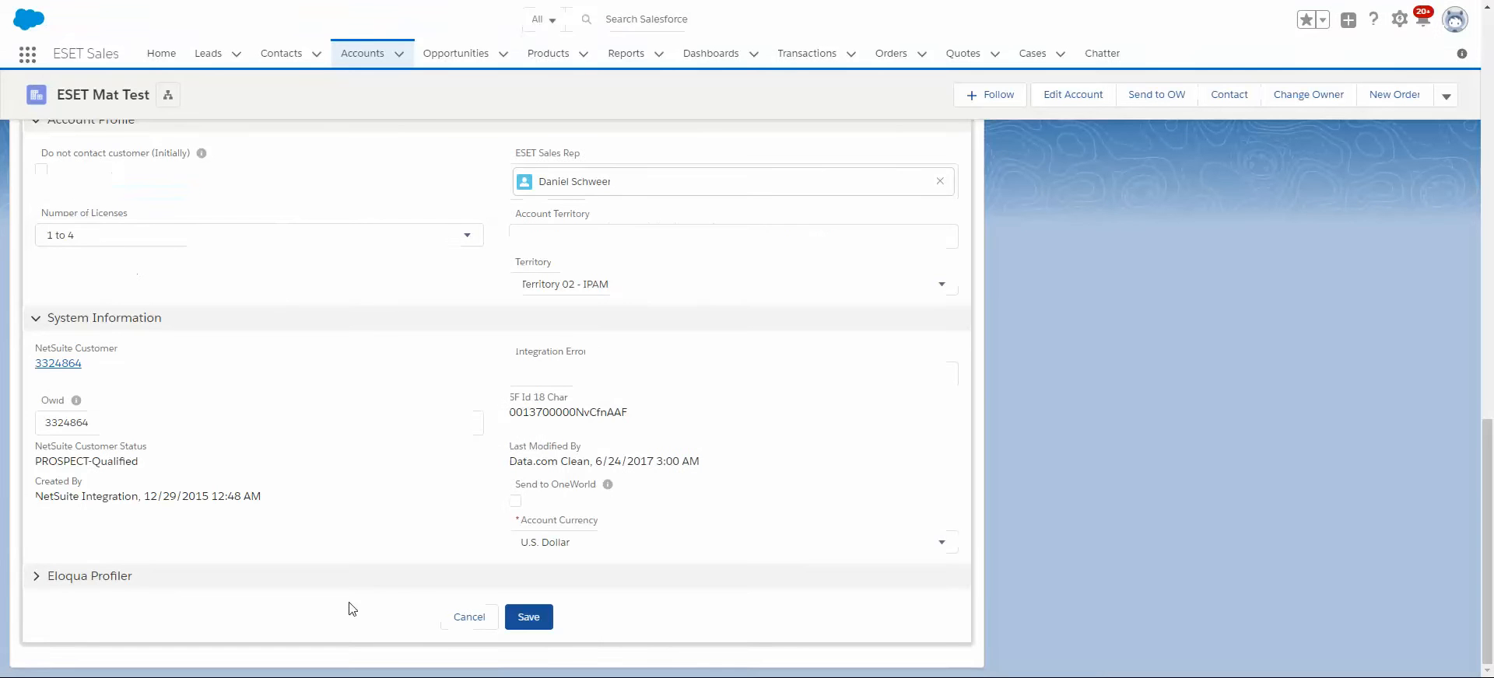
scroll(347, 487, "up", 4)
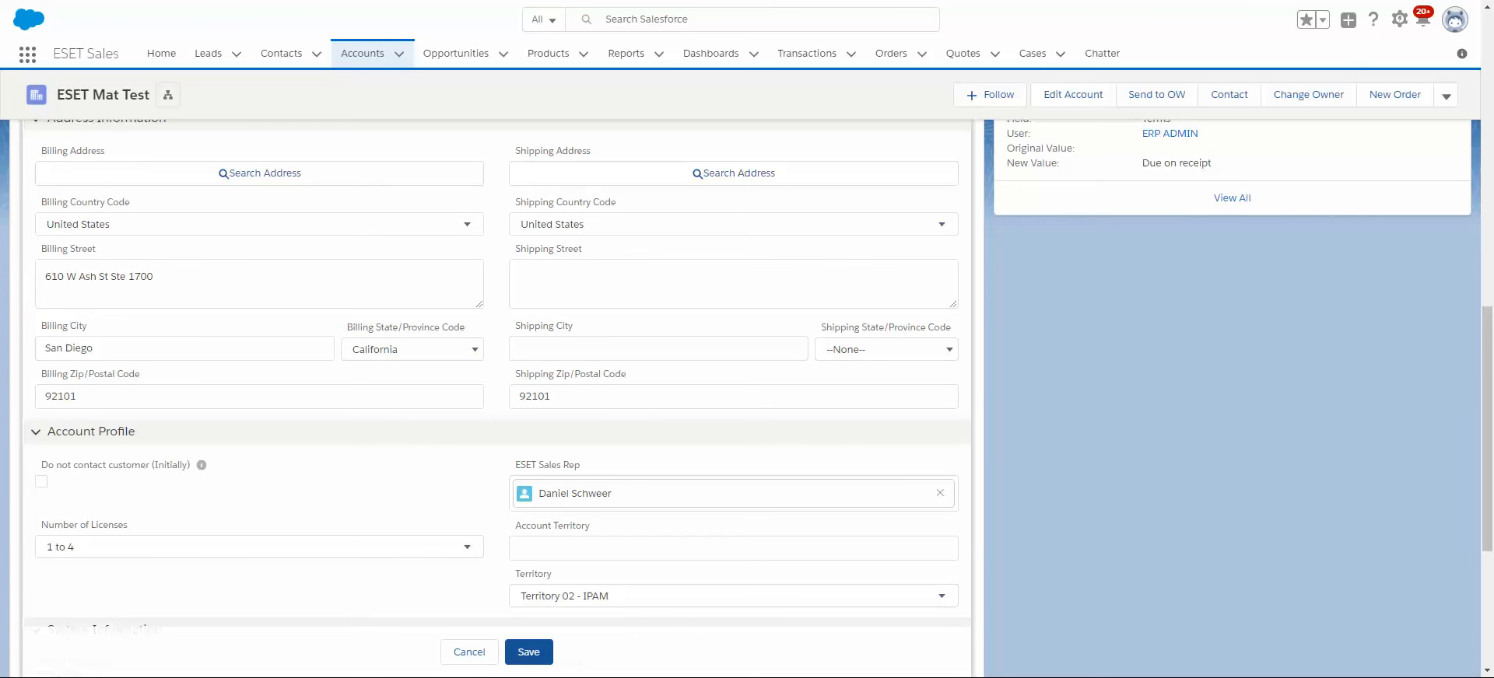
scroll(745, 382, "up", 5)
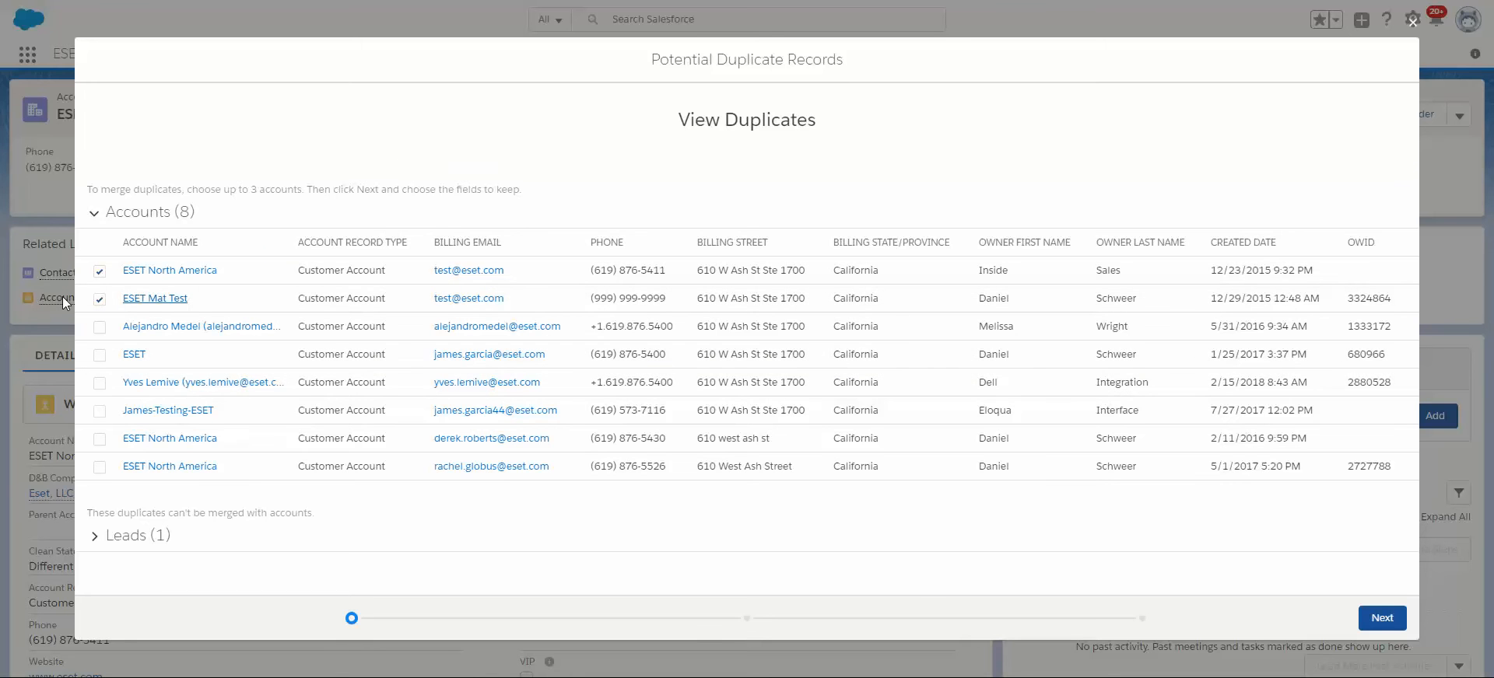
Proceed to the account comparison and review the differing field values of ESET North America and ESET Mat Test.
left_click(1380, 618)
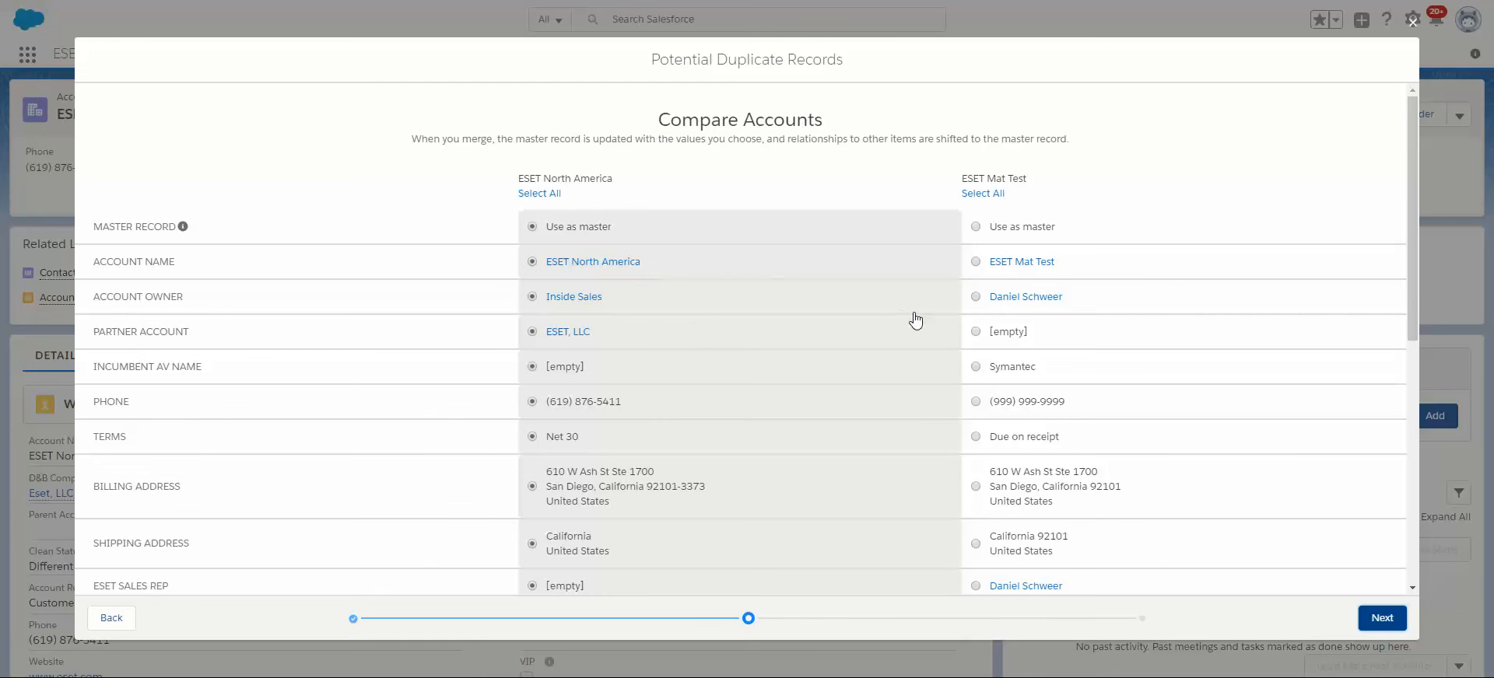
scroll(925, 283, "down", 4)
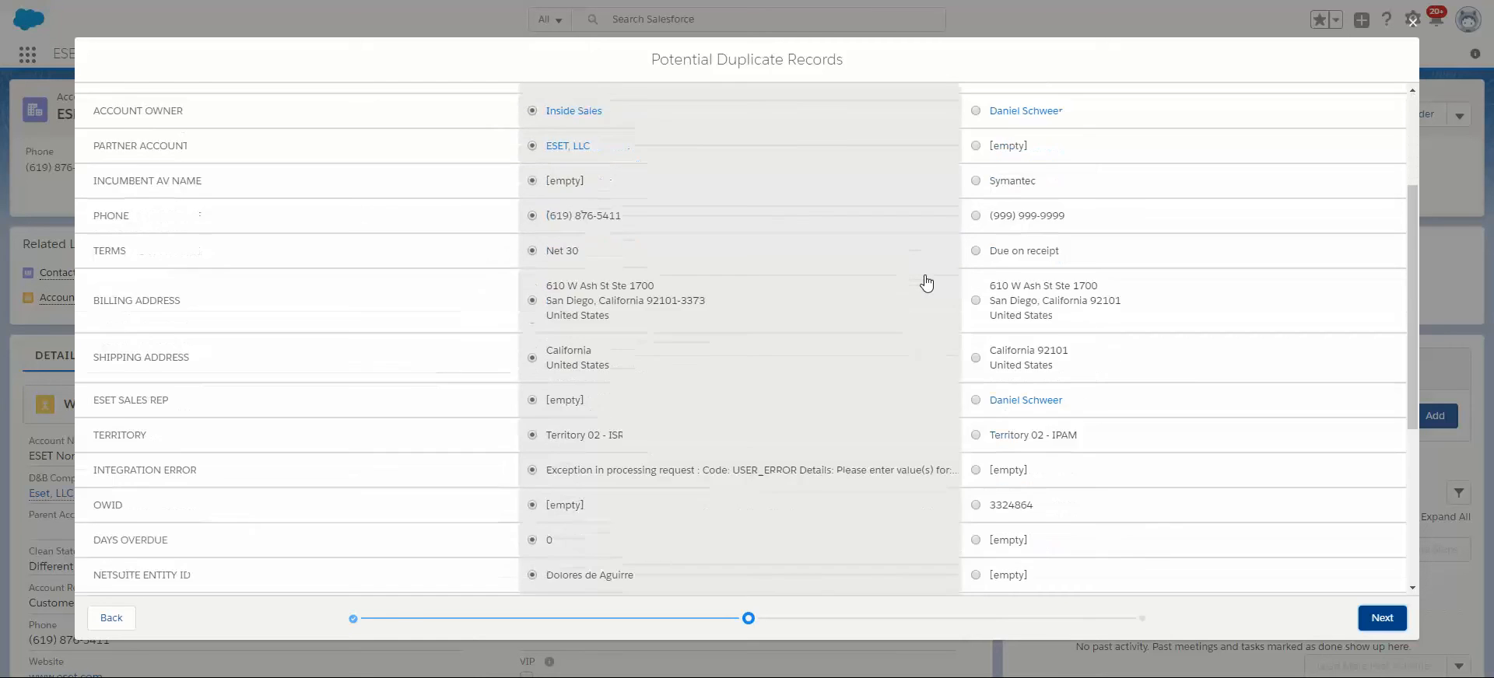
scroll(926, 283, "down", 3)
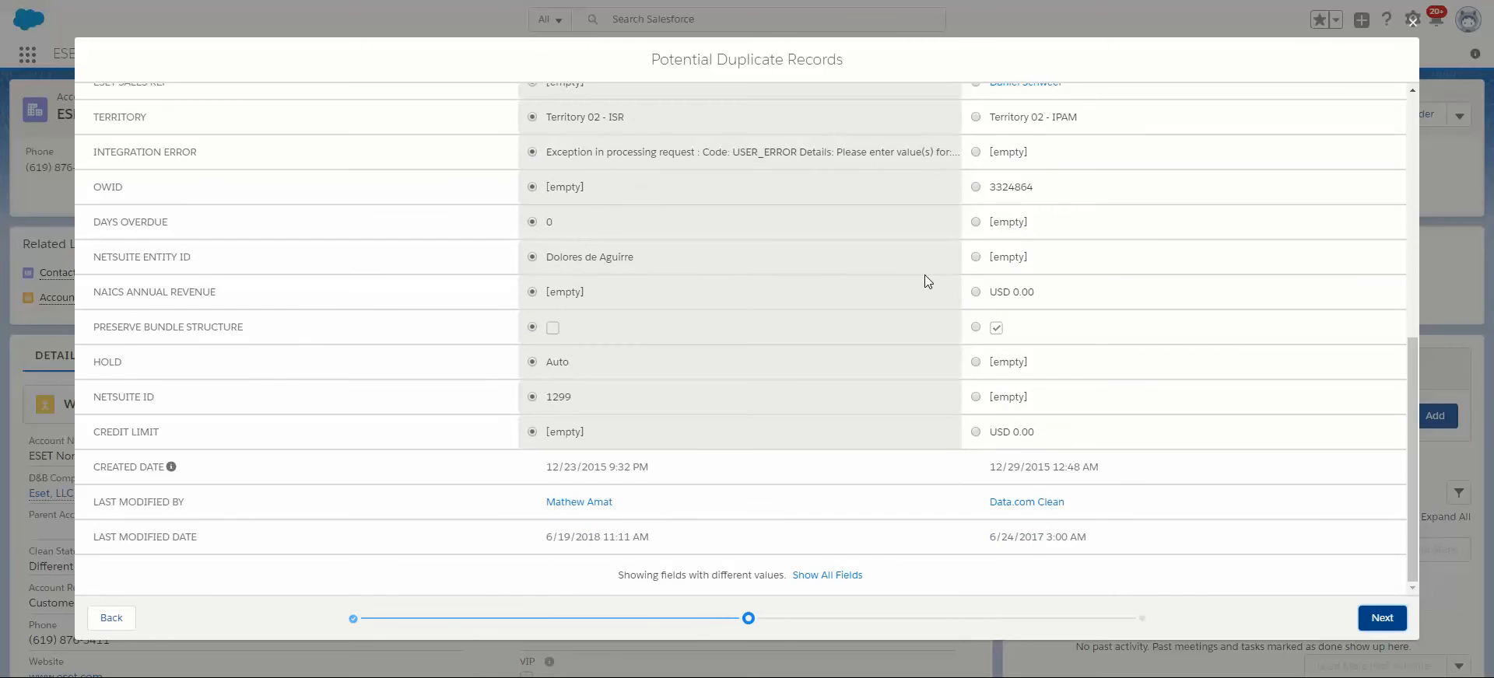
scroll(926, 282, "up", 7)
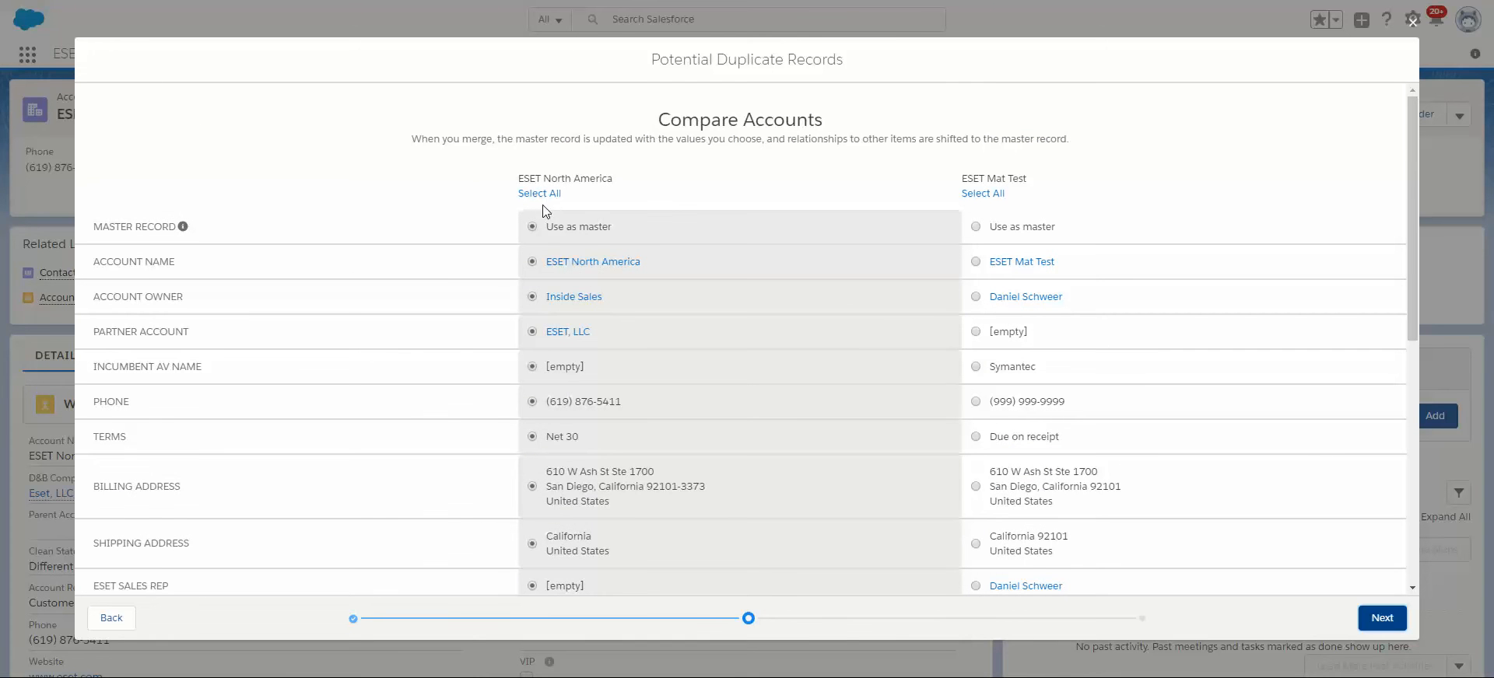
scroll(607, 335, "down", 4)
scroll(566, 397, "up", 4)
Try taking the account owner from ESET Mat Test, and select all of that account's values for the merge.
left_click(976, 296)
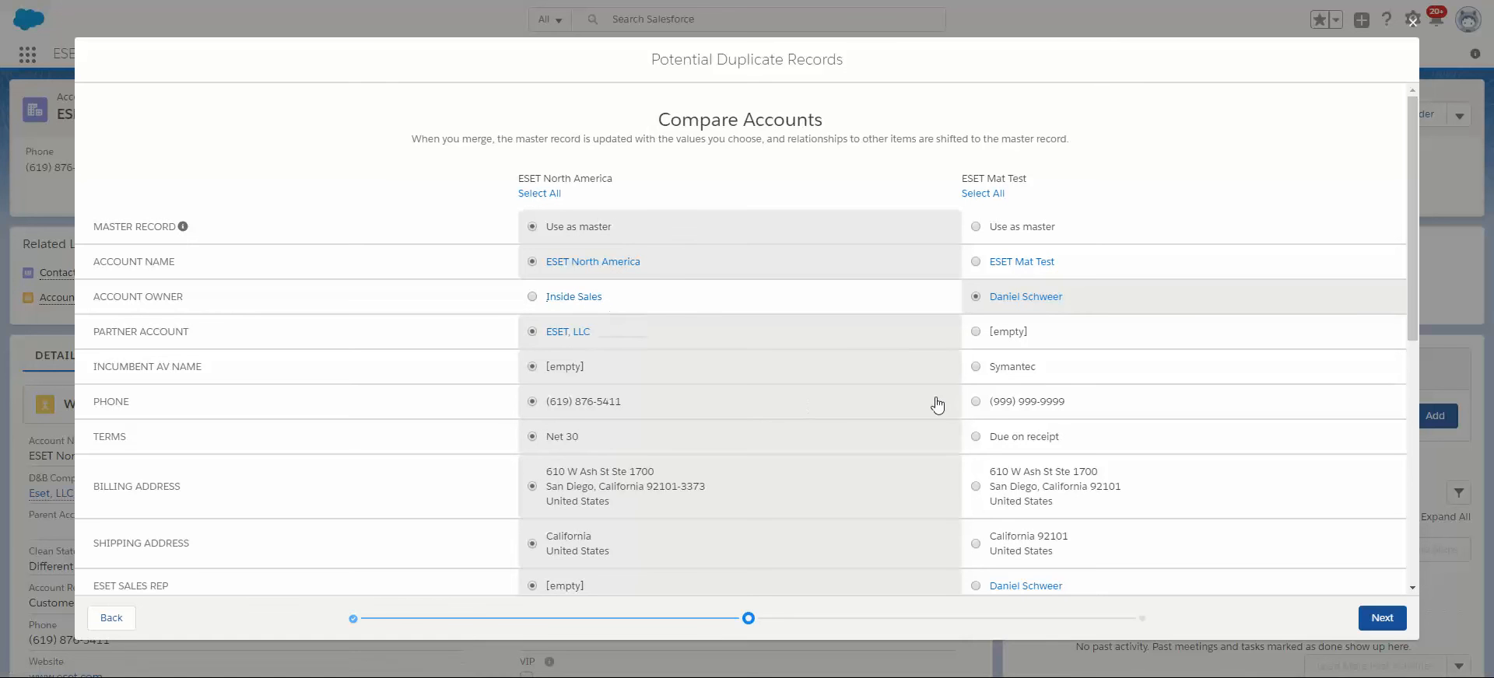
scroll(1163, 317, "down", 5)
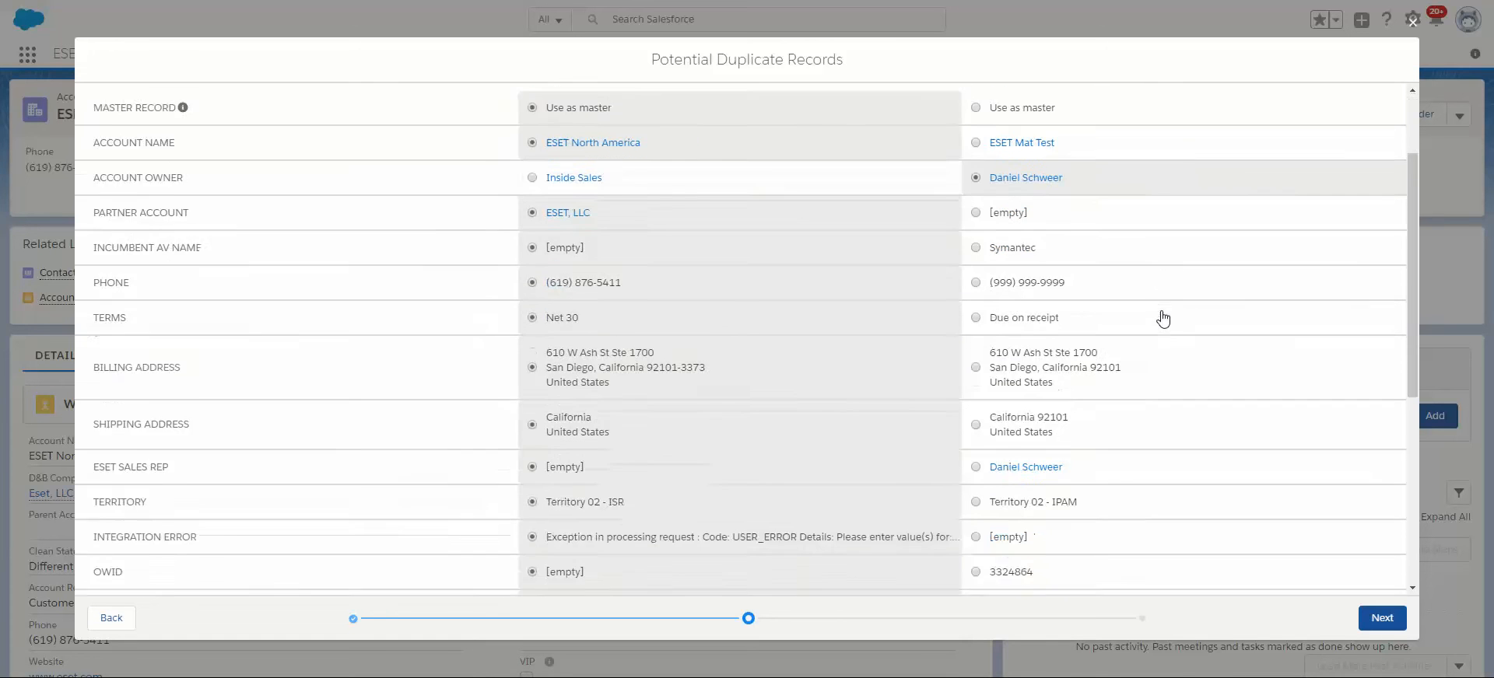
scroll(1160, 317, "up", 5)
left_click(976, 199)
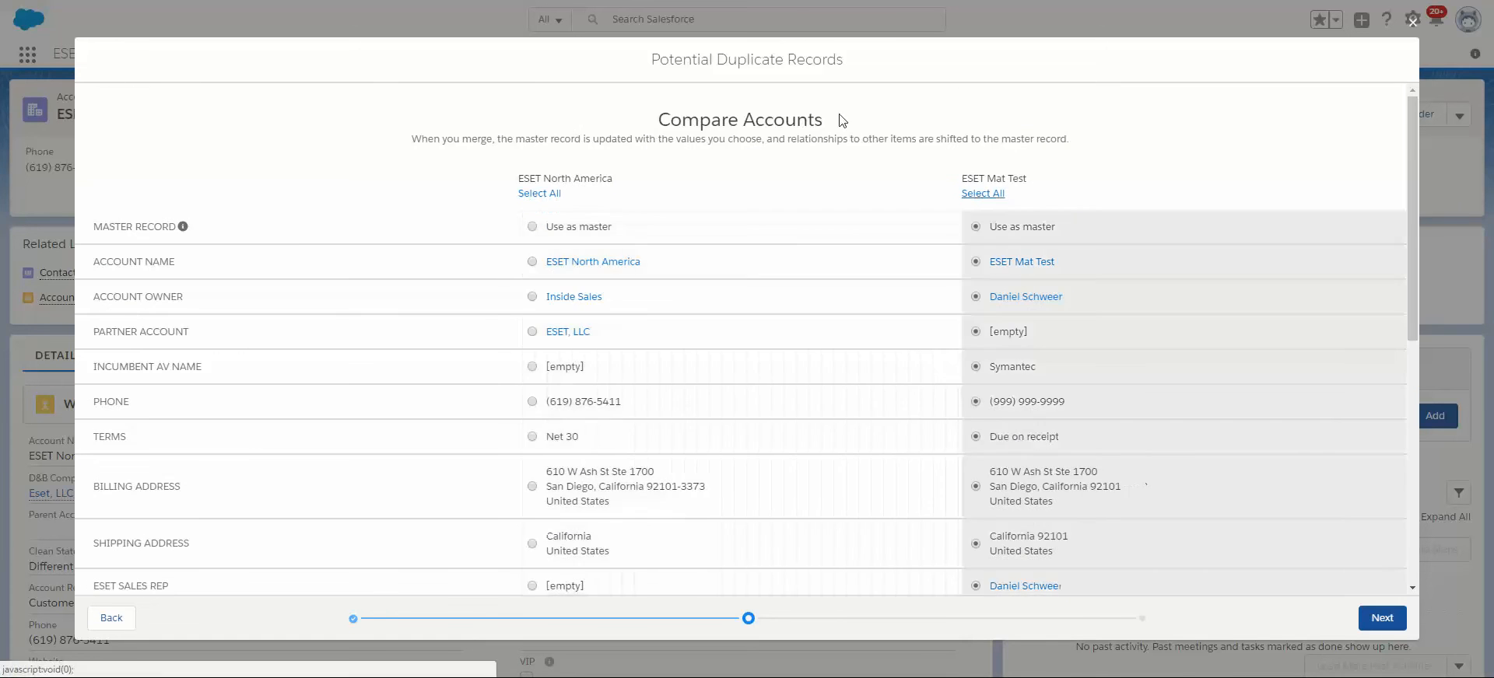
scroll(1056, 545, "down", 4)
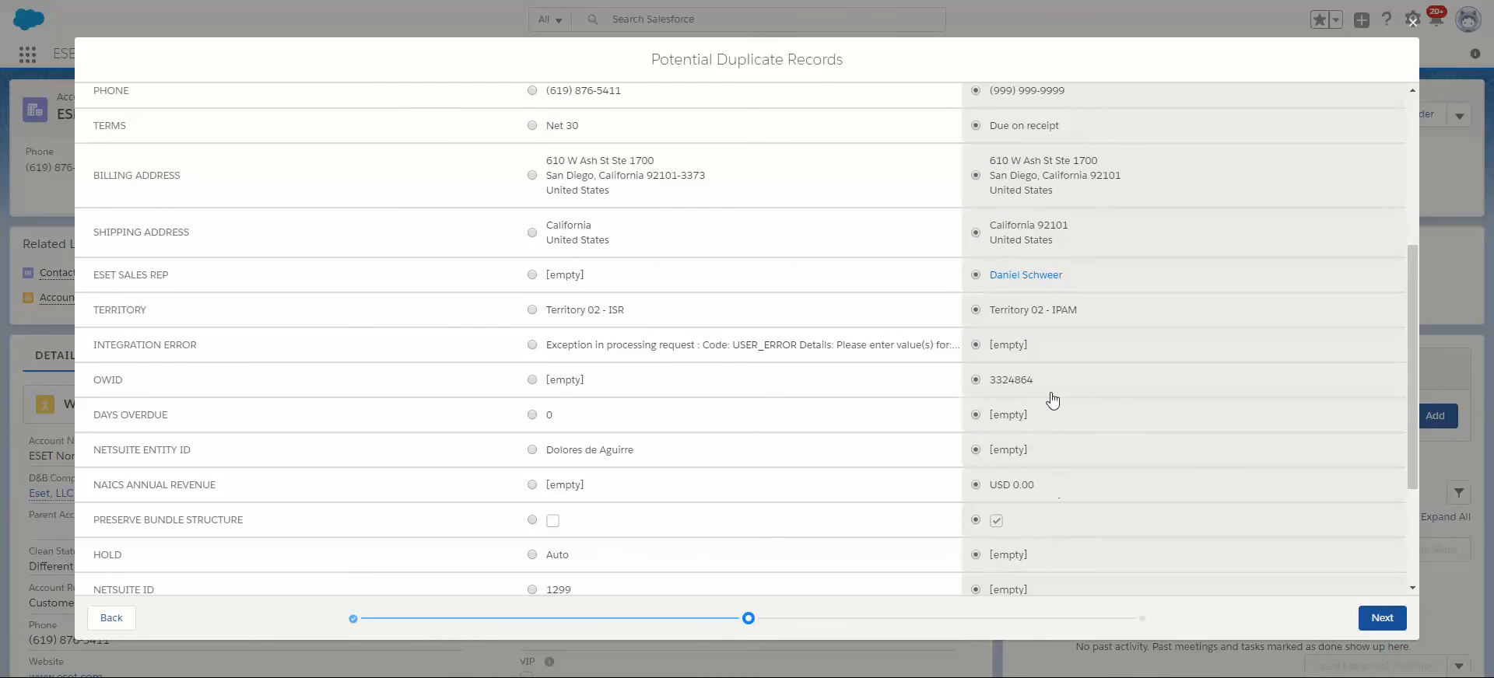
scroll(557, 383, "up", 5)
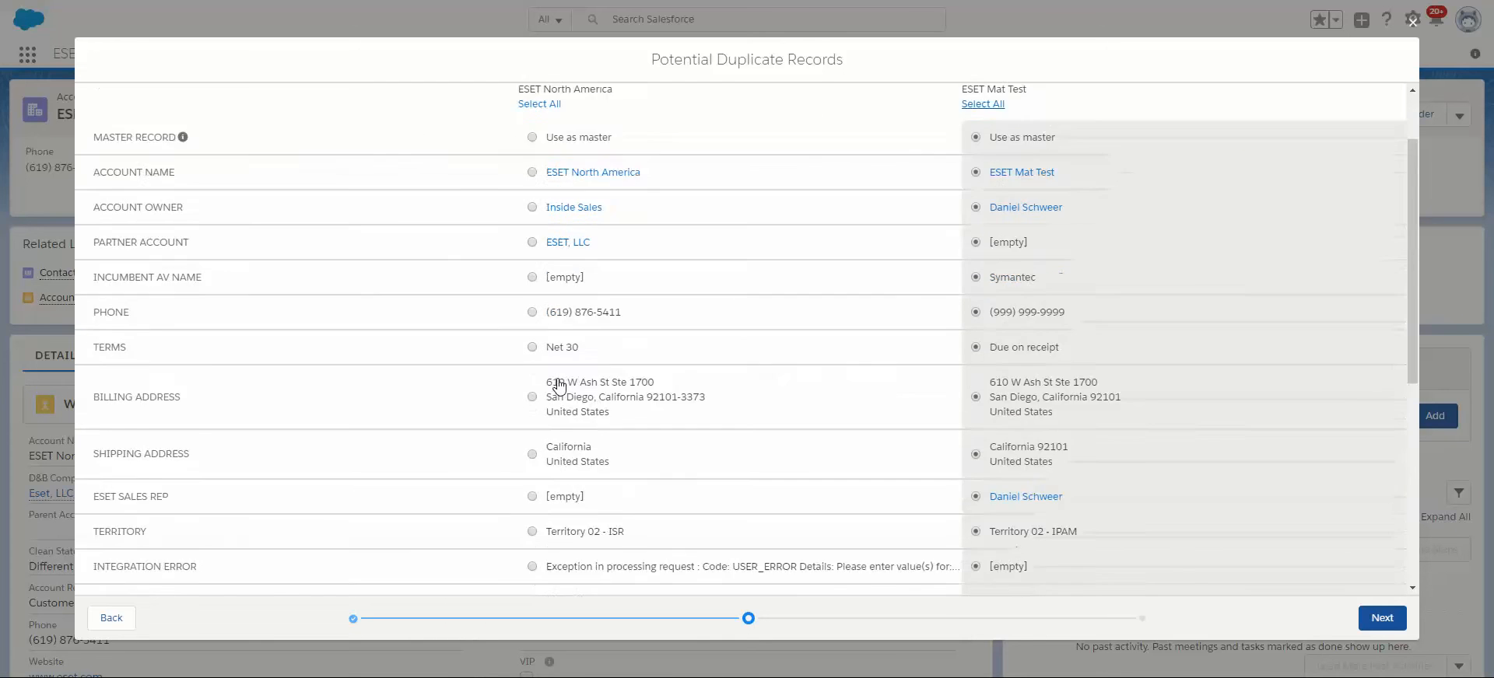
Try keeping all of ESET North America's values while taking only the OWID from ESET Mat Test.
left_click(532, 195)
scroll(741, 355, "down", 2)
scroll(742, 355, "down", 2)
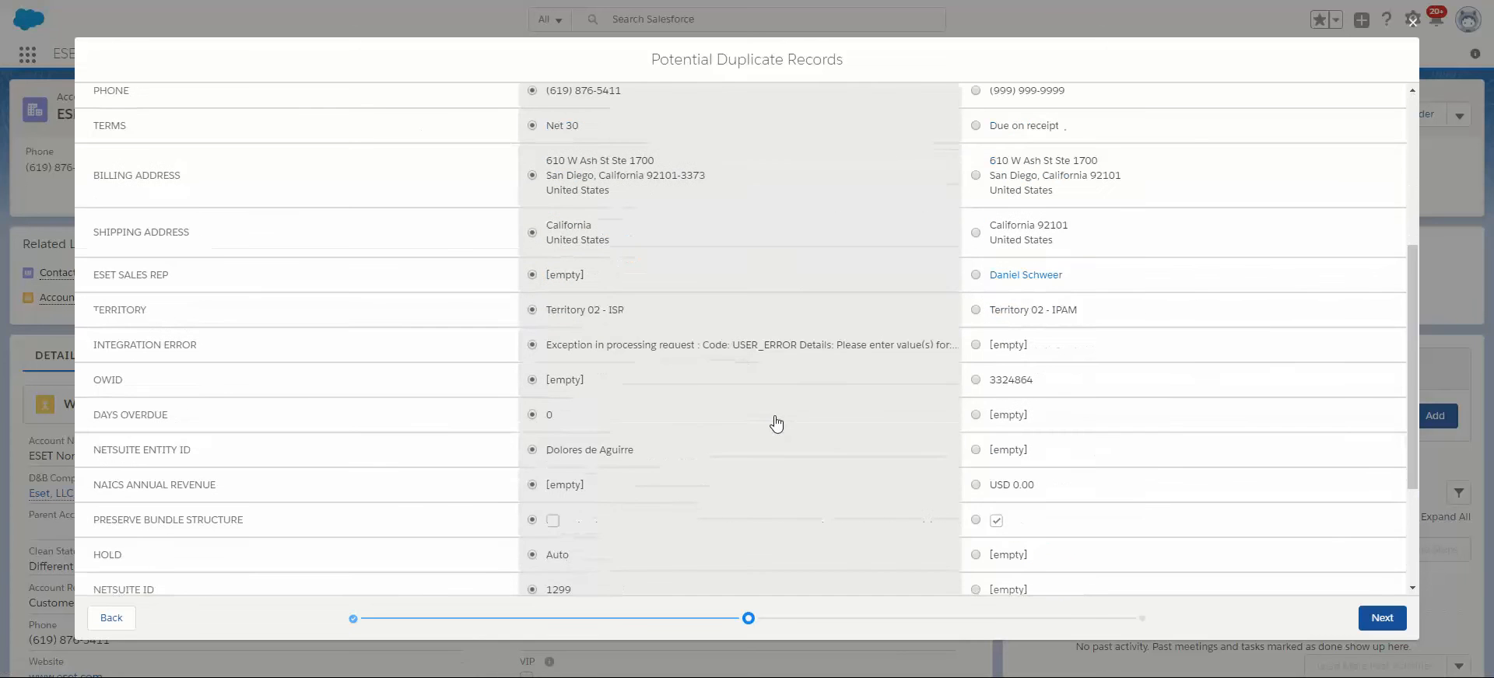
left_click(975, 380)
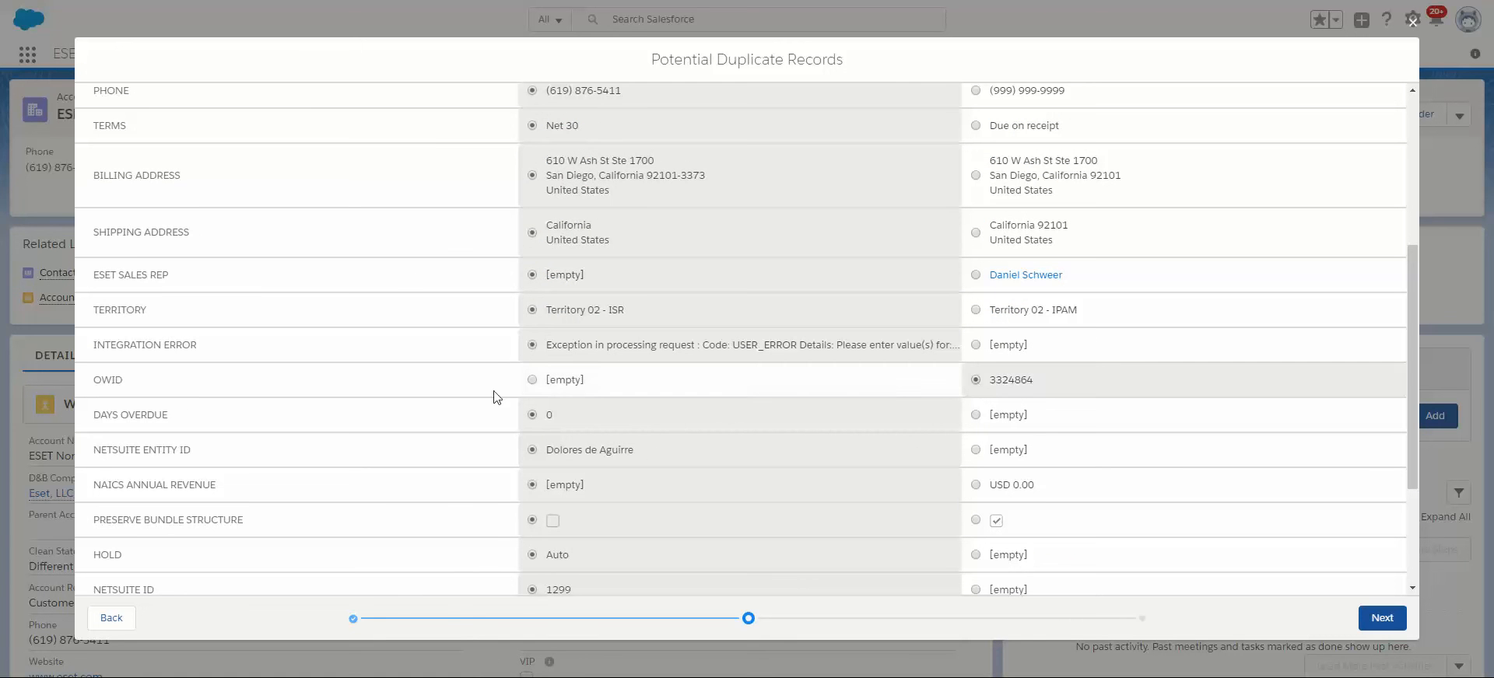
scroll(862, 507, "up", 4)
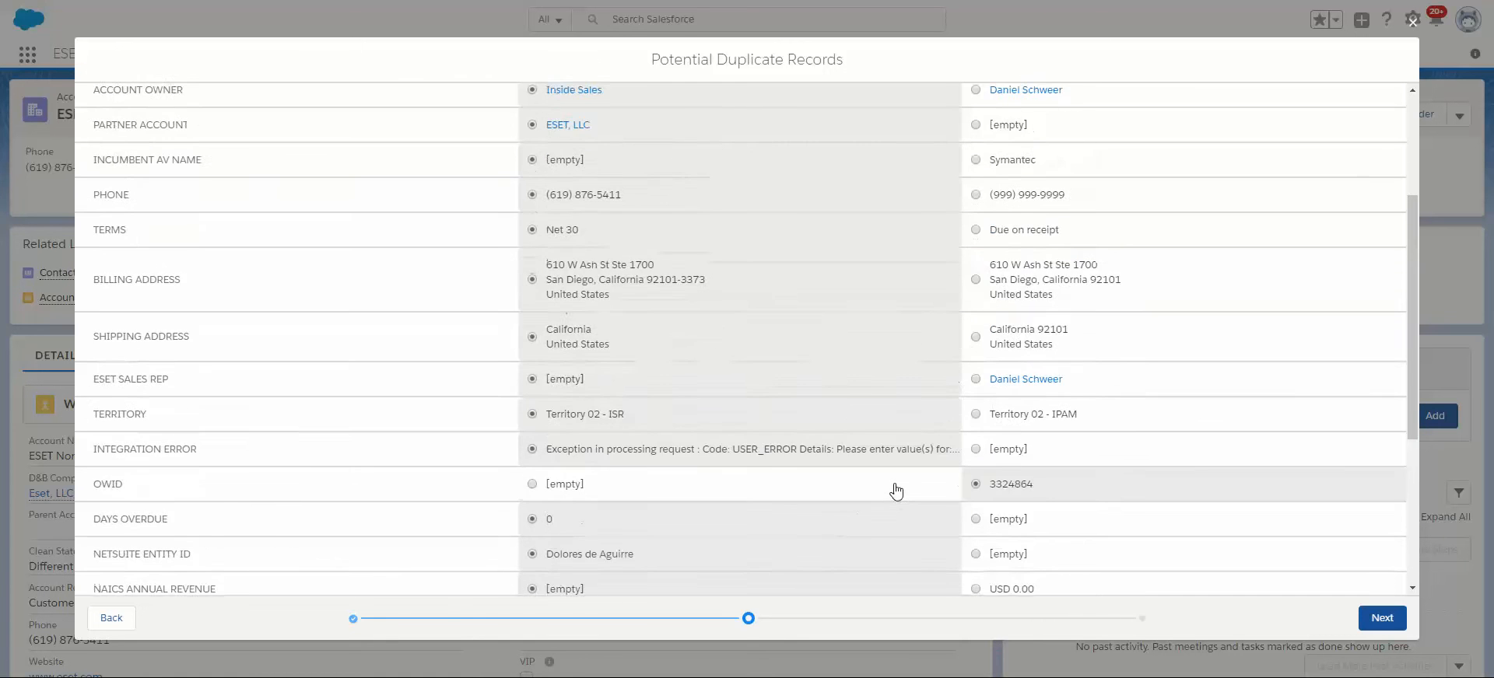
Keep all ESET Mat Test values with that account as the master record, and merge the two accounts.
left_click(981, 194)
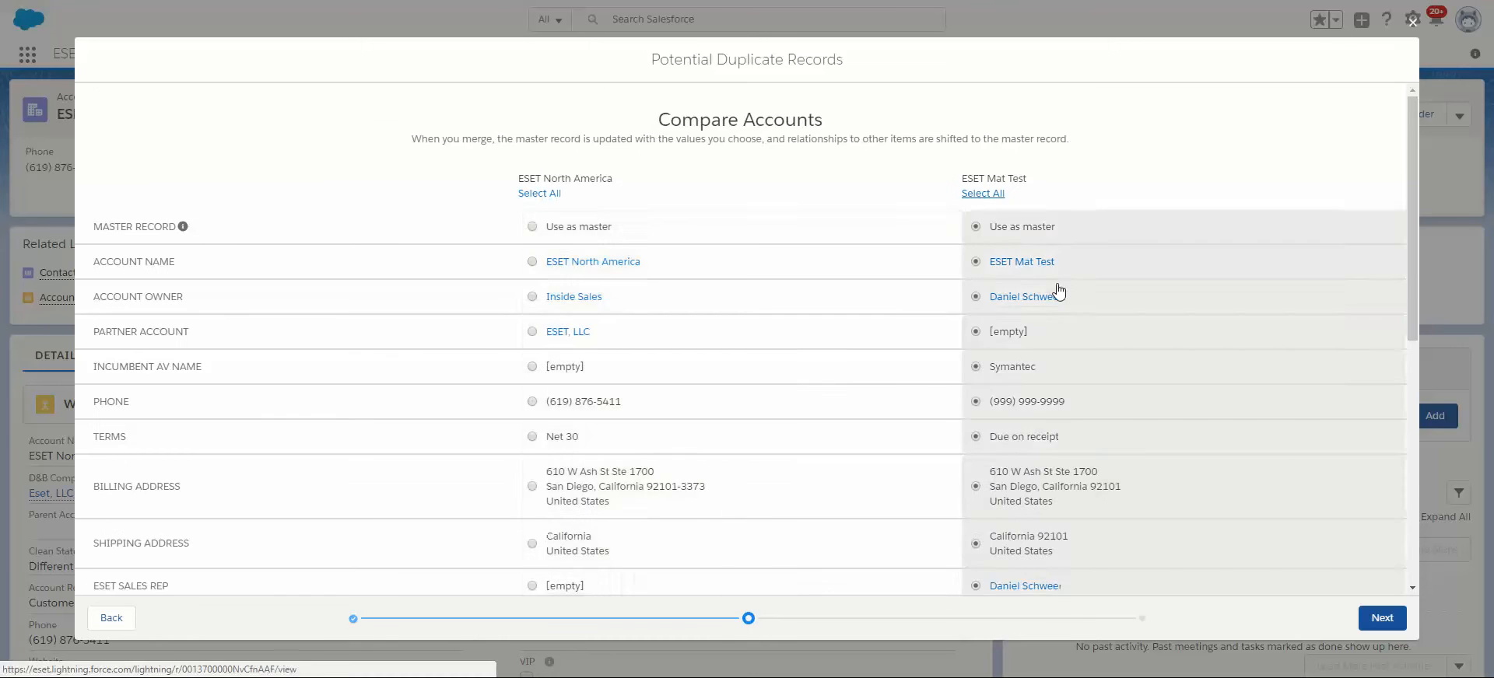
scroll(1054, 287, "down", 7)
scroll(989, 474, "up", 3)
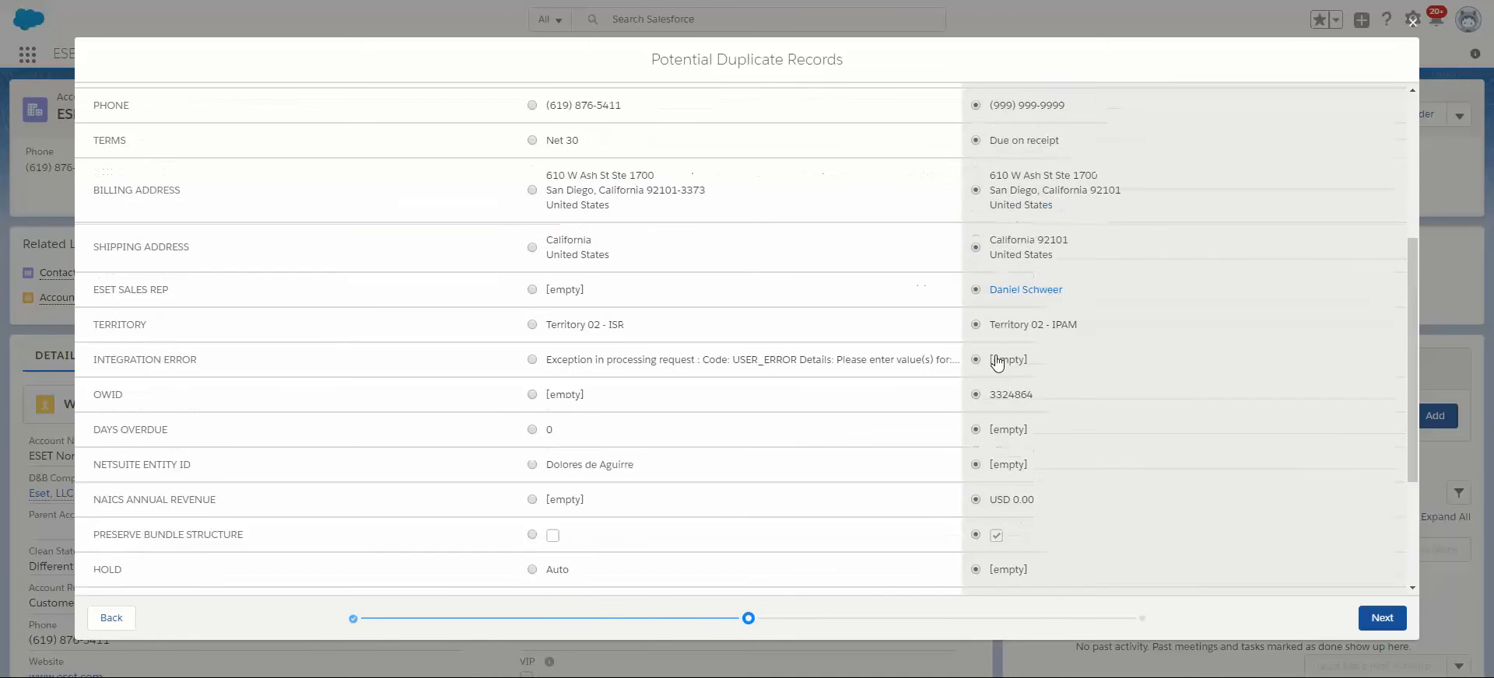
left_click(1375, 617)
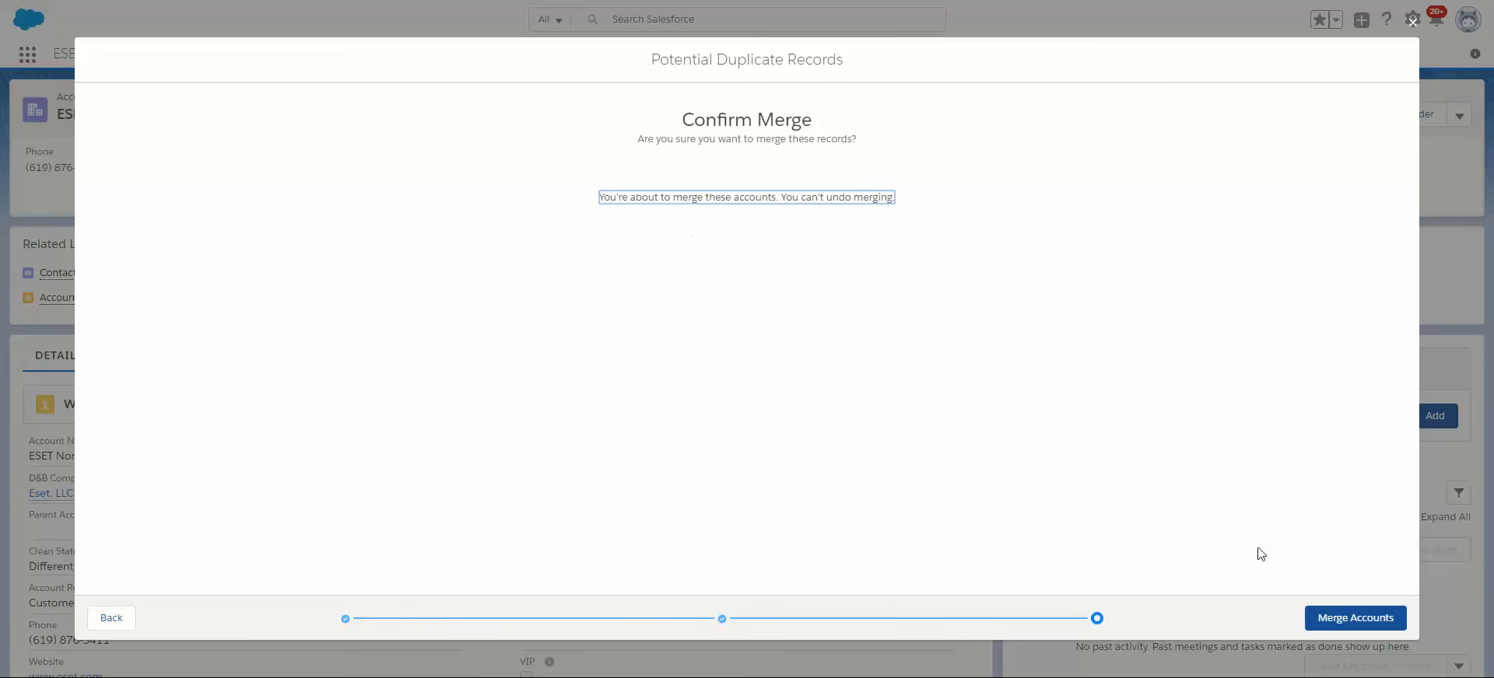
left_click(1338, 617)
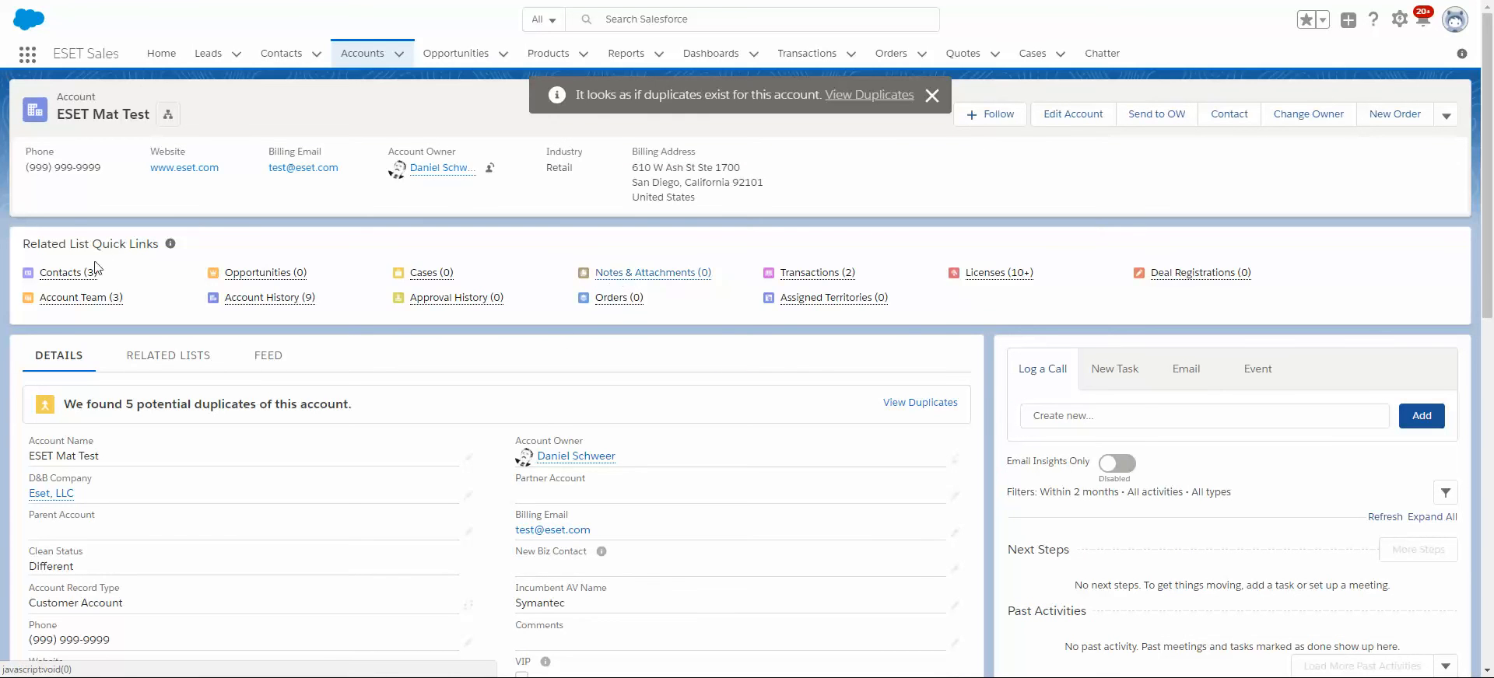
Preview the merged account's related opportunities and transactions, and view its potential duplicates.
mouse_move(262, 279)
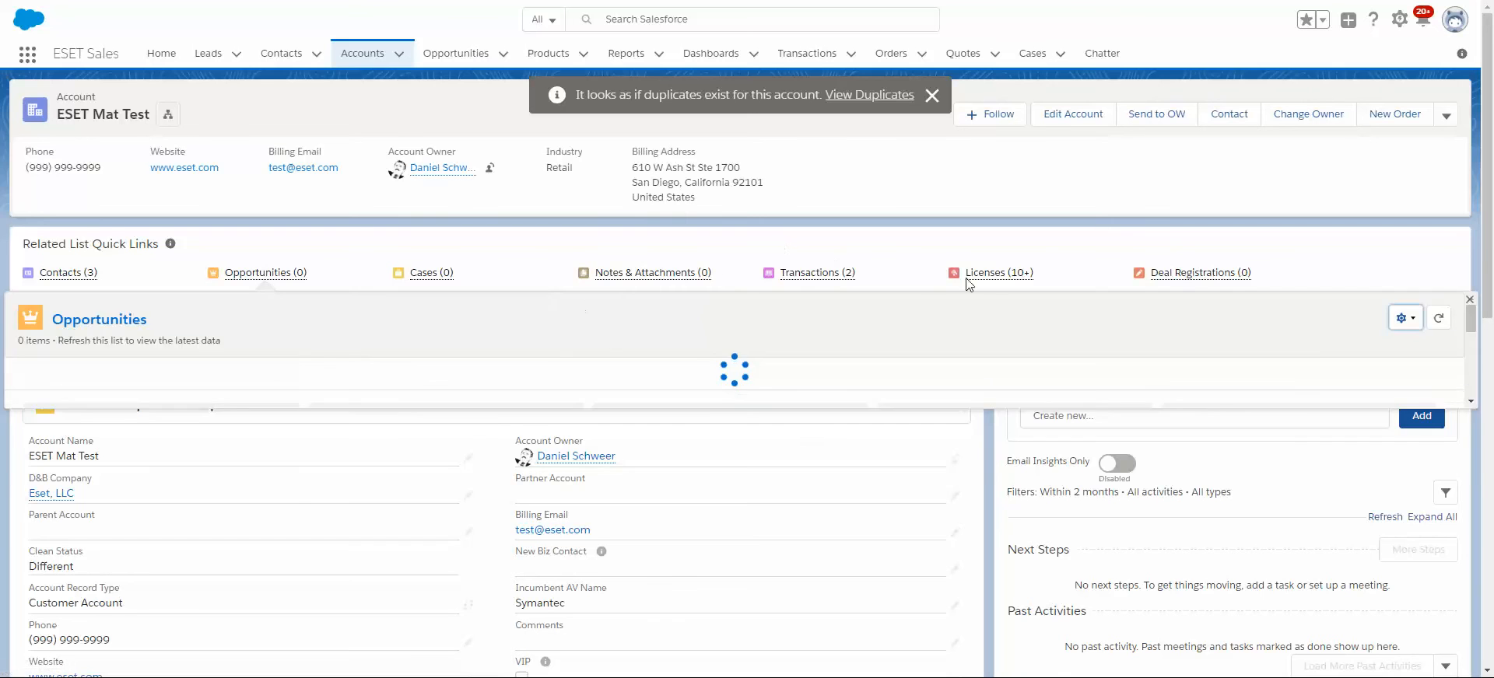
mouse_move(816, 272)
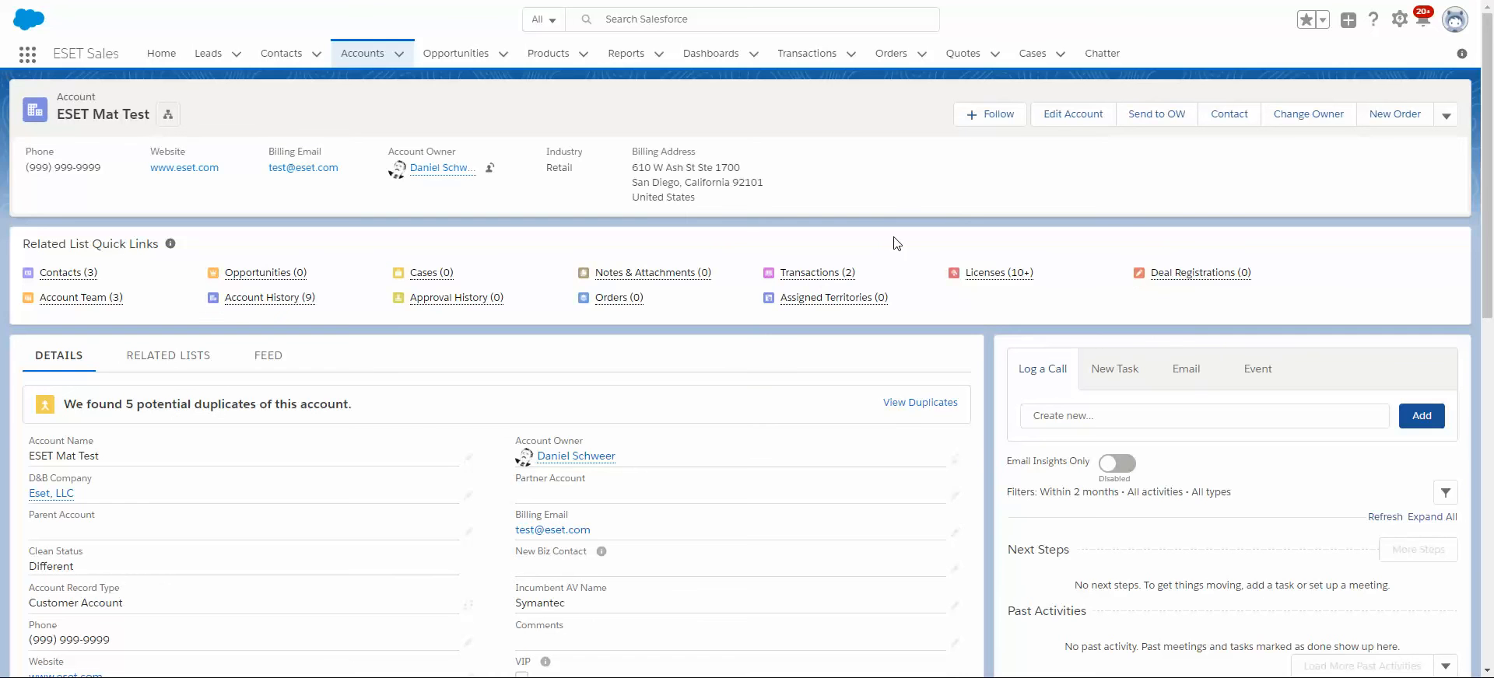
left_click(943, 403)
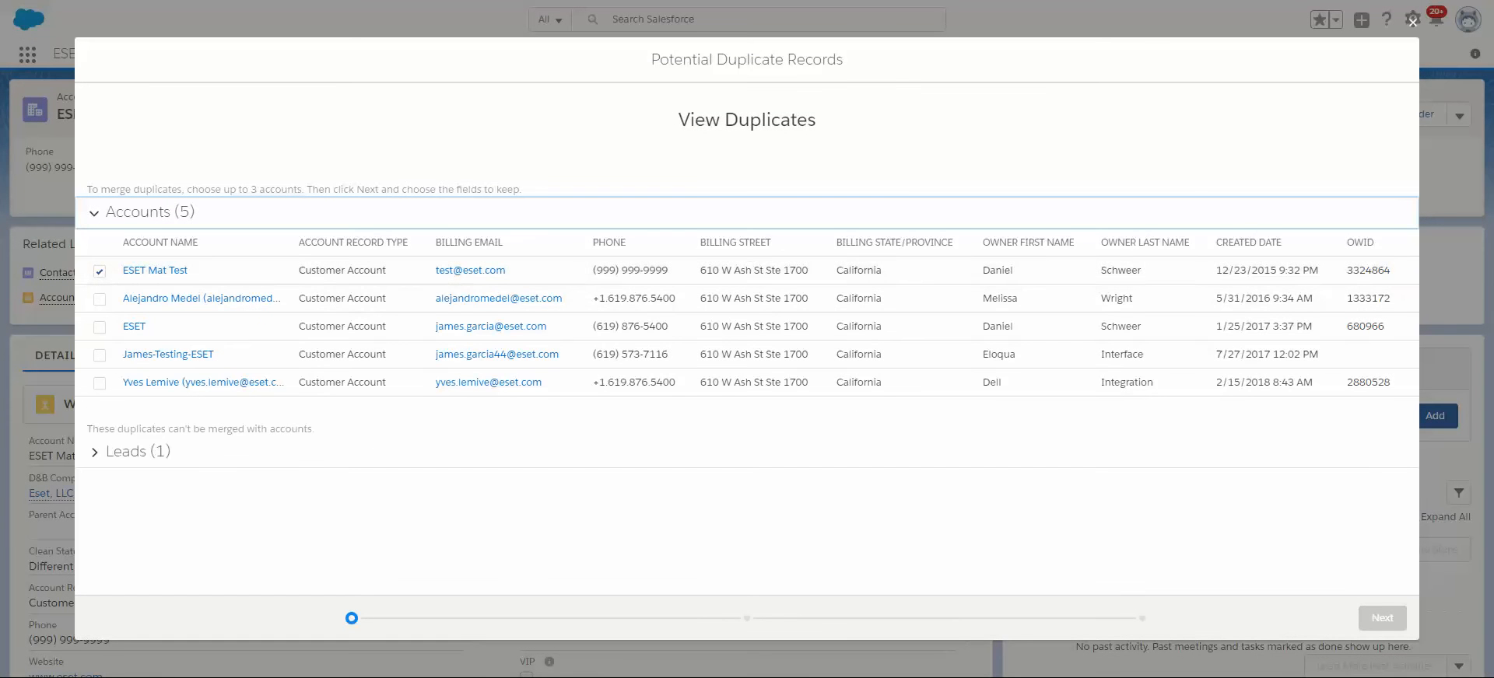
Add the duplicate account created 5/31/2016 to the merge selection, compare its OWID with ESET Mat Test's, and close the duplicates view.
left_click(99, 299)
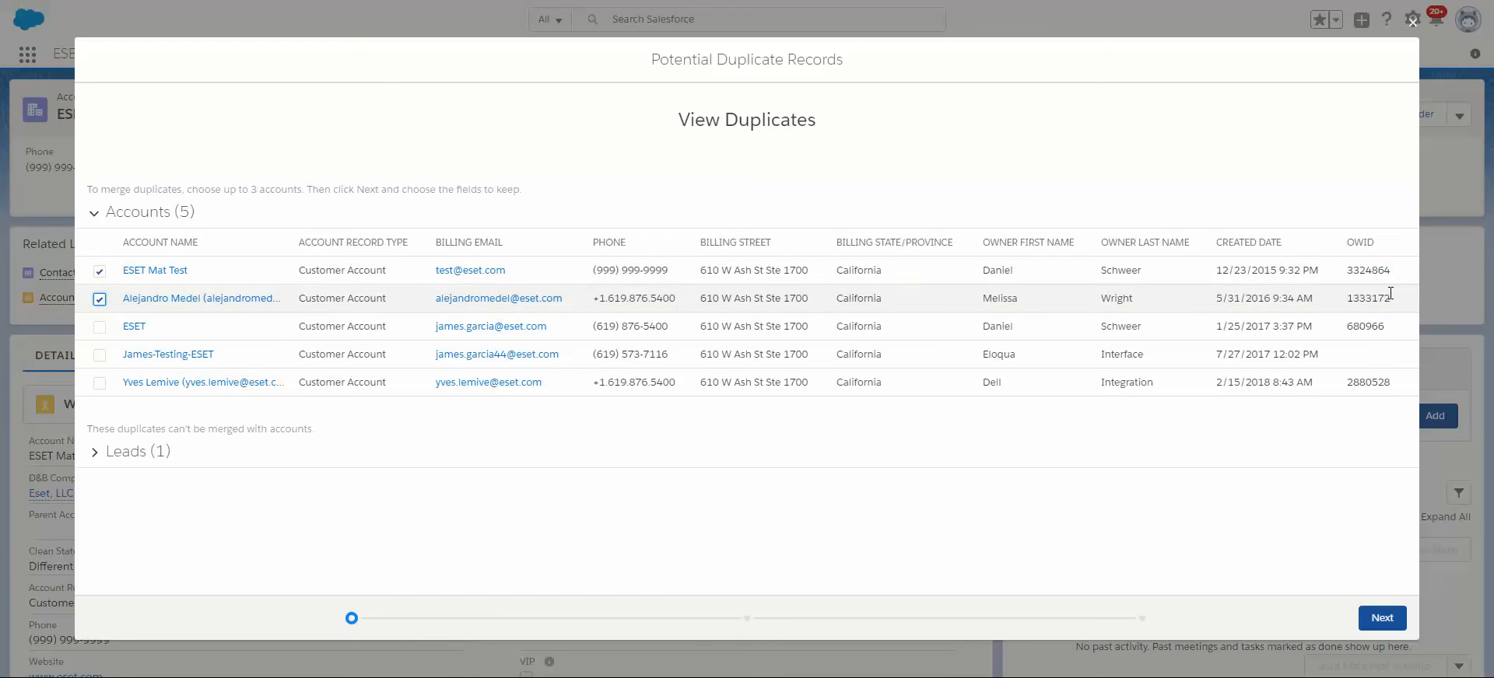
left_click_drag(1389, 265, 1358, 266)
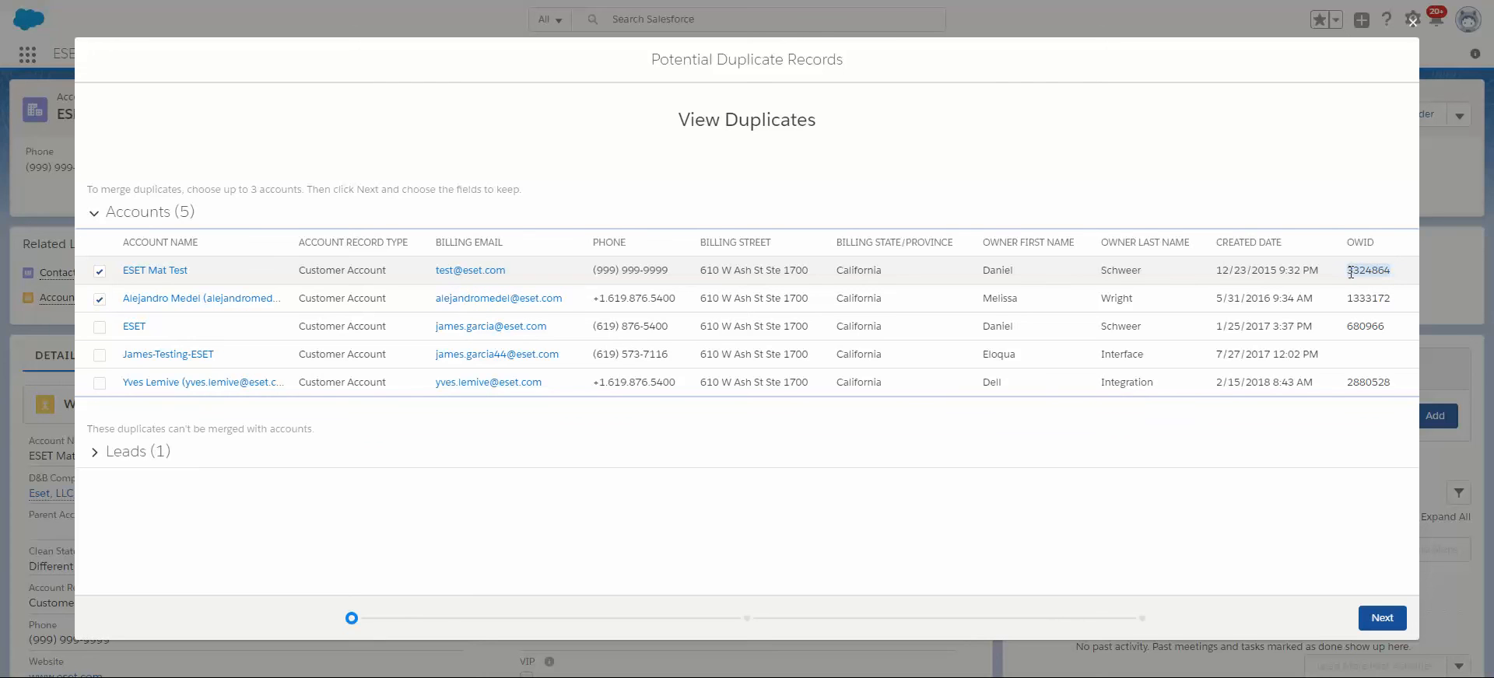
double_click(1355, 274)
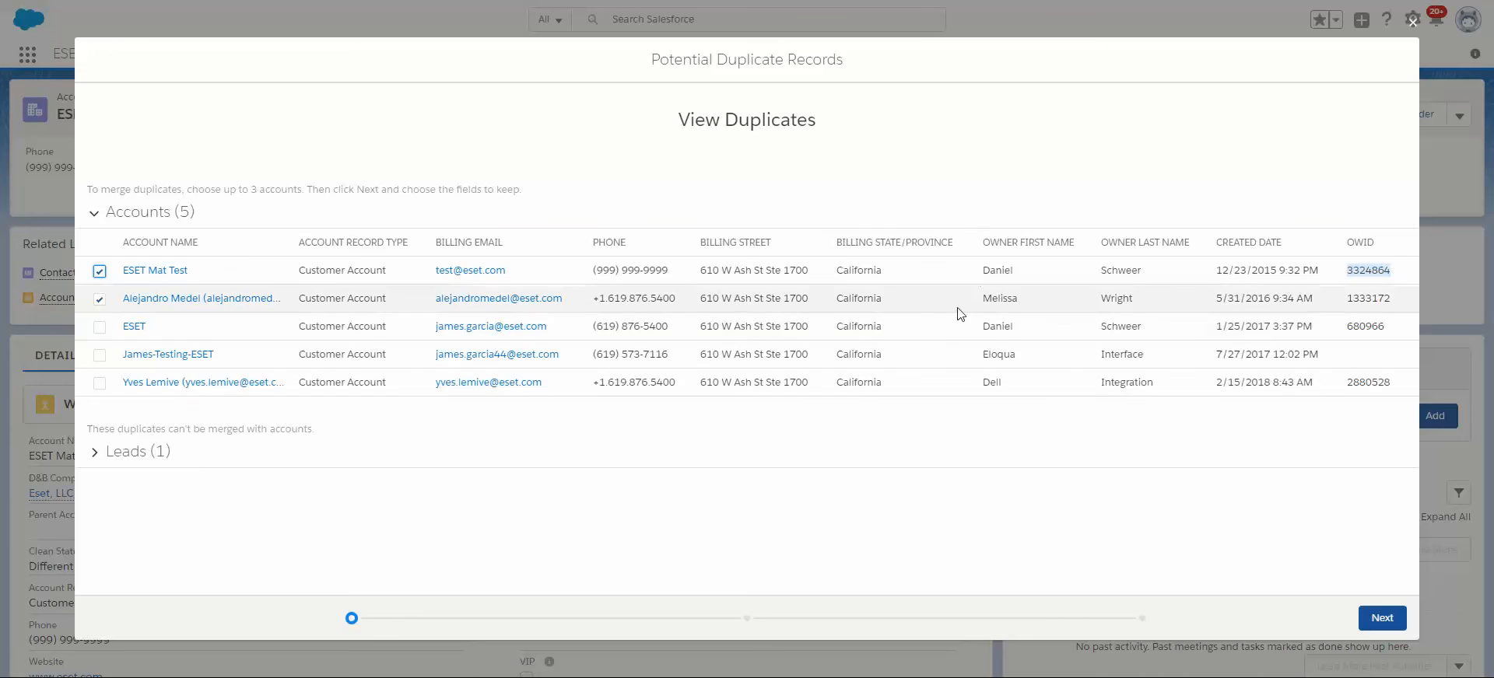
left_click(1351, 303)
double_click(1350, 273)
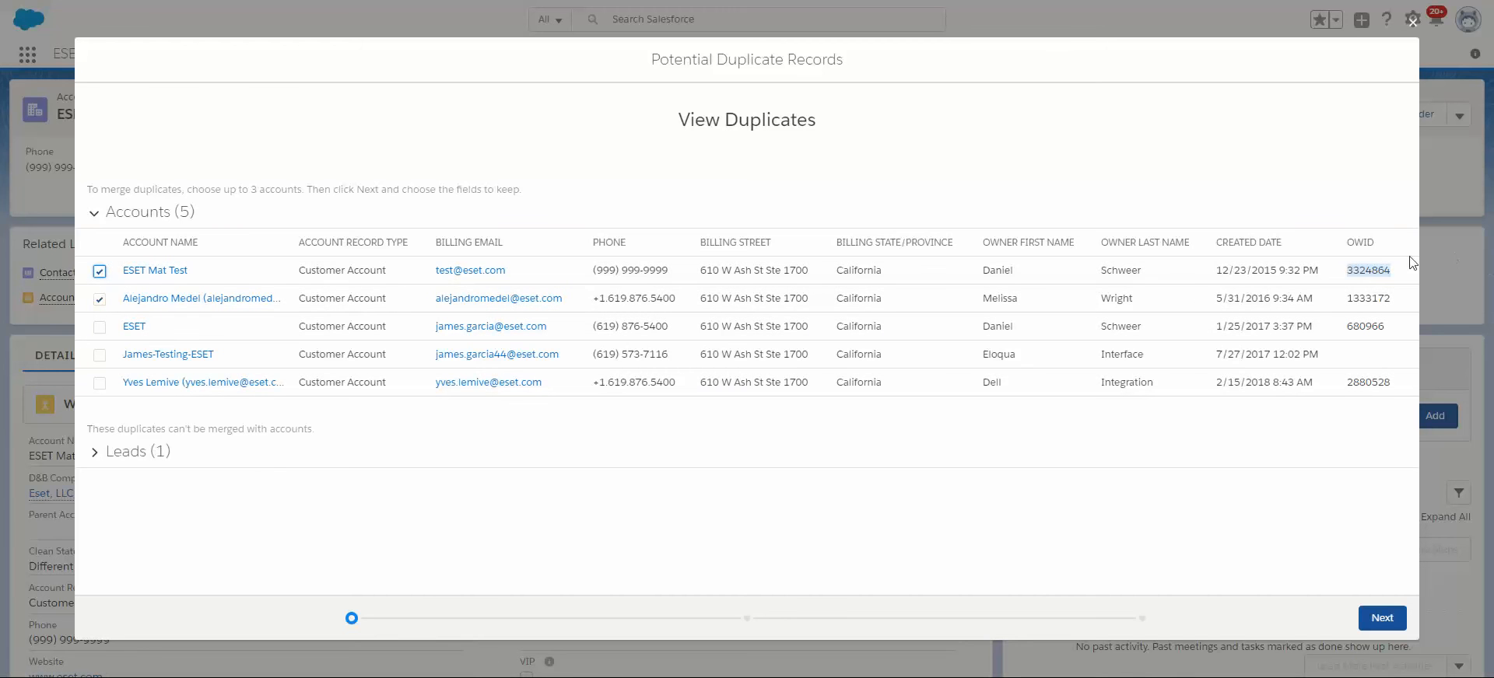
left_click(1365, 270)
double_click(1365, 270)
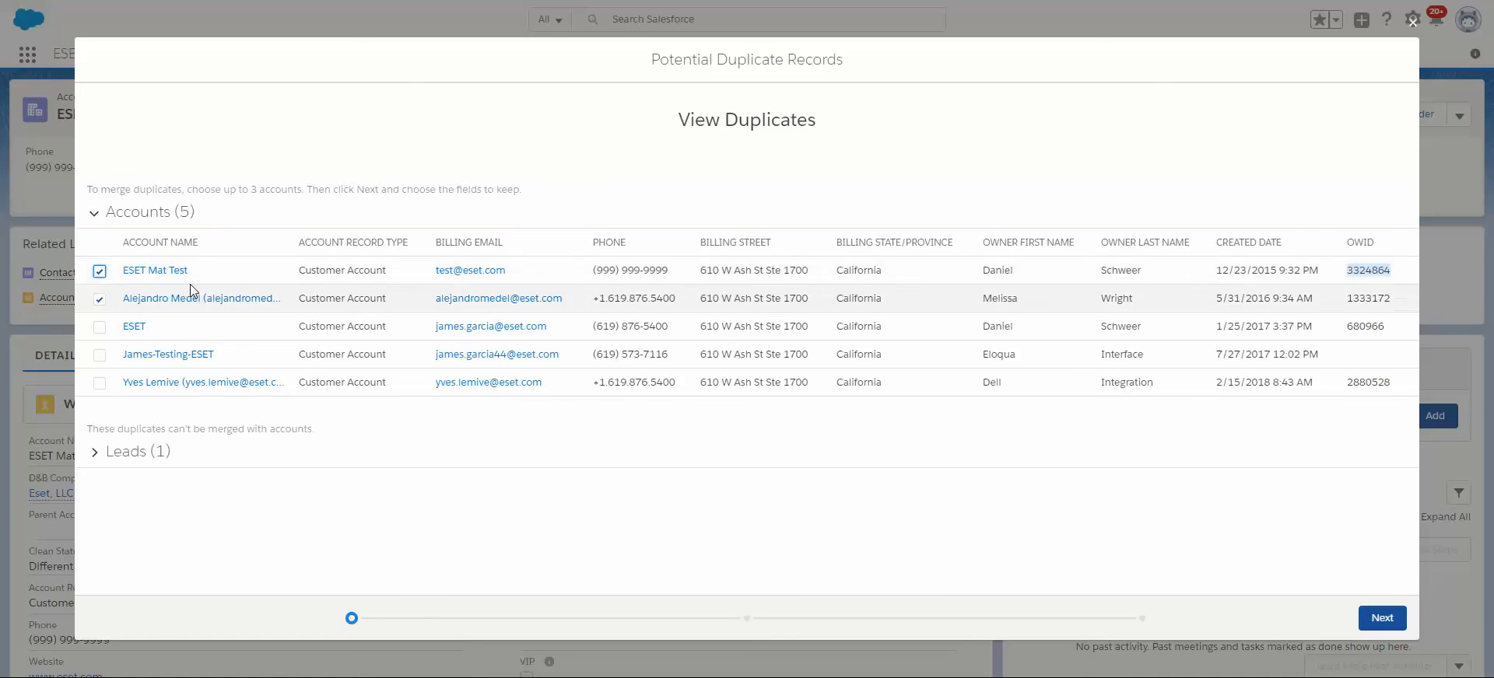
left_click(1413, 22)
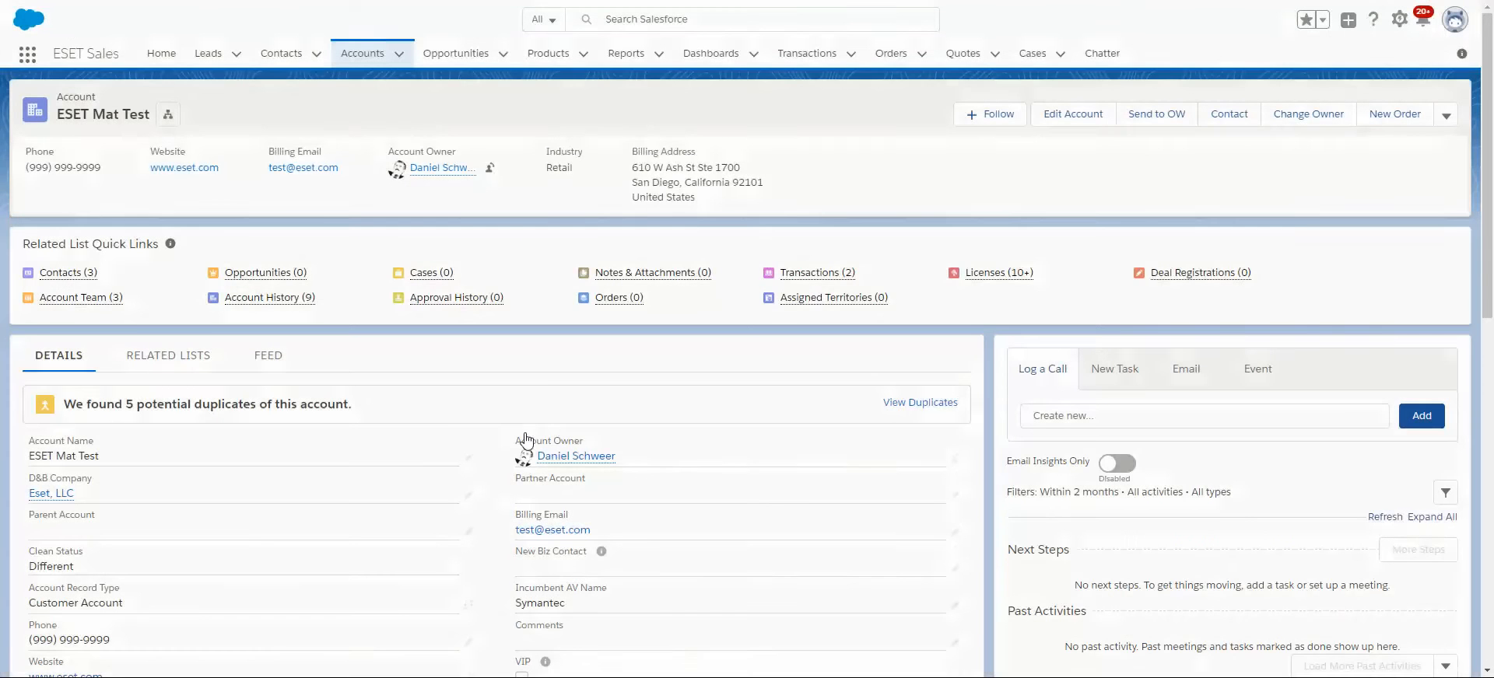
Start a post in the ESET Mat Test account's feed that mentions the SFDC ISSUES group.
scroll(549, 342, "down", 5)
scroll(560, 377, "up", 5)
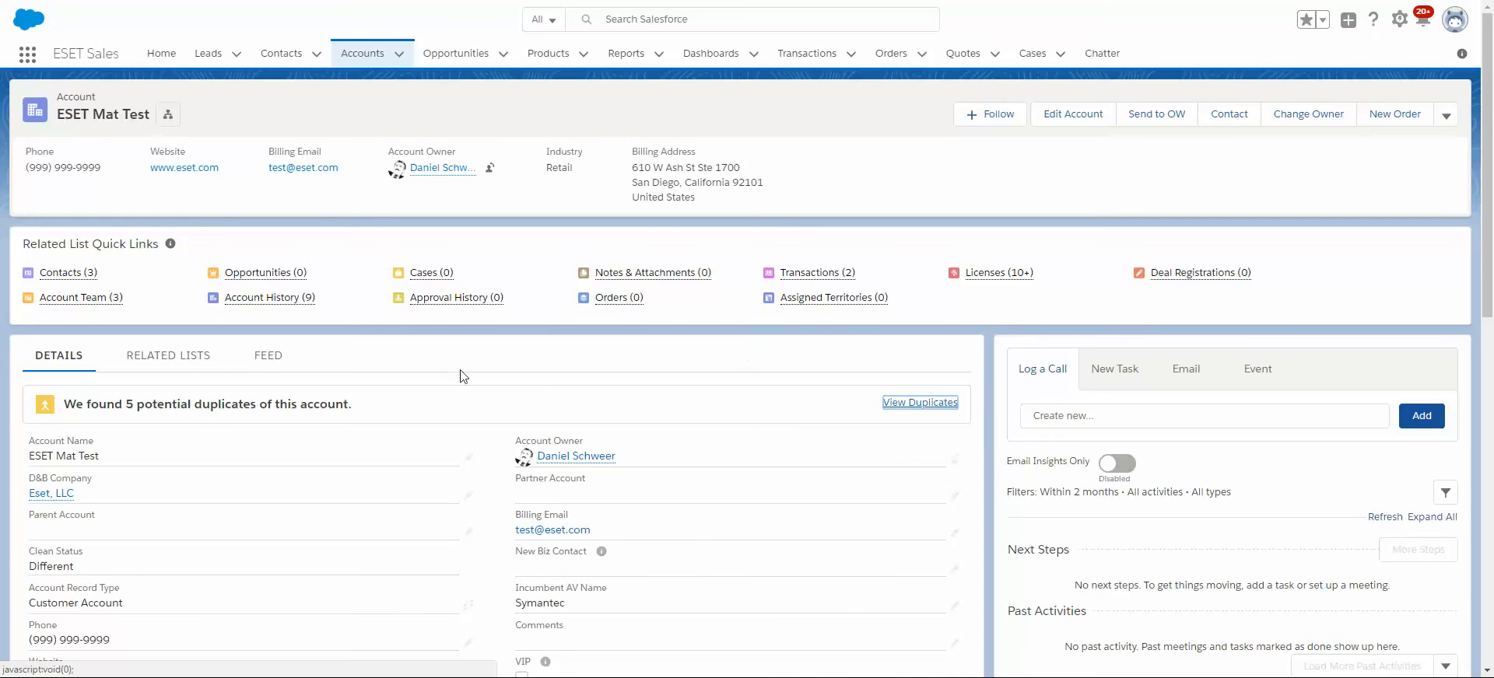
left_click(280, 379)
scroll(221, 374, "down", 2)
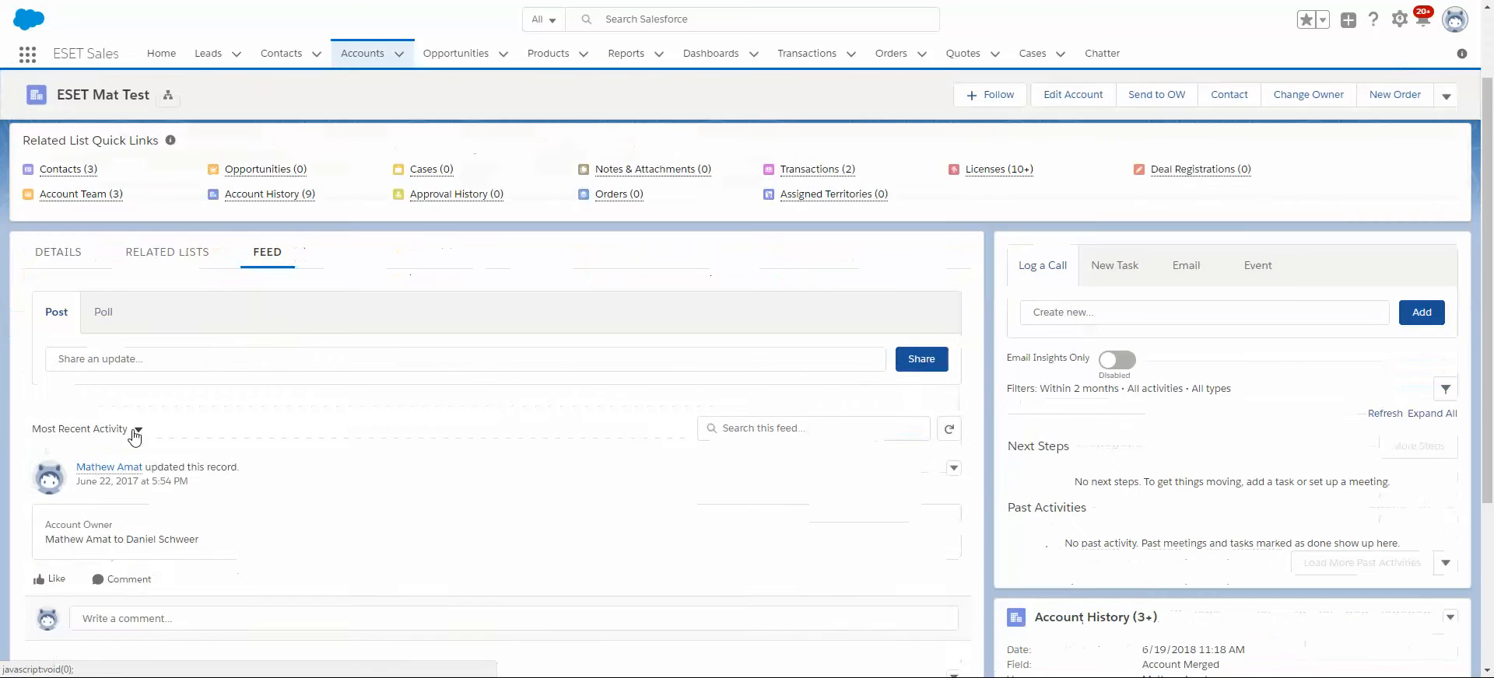
left_click(128, 359)
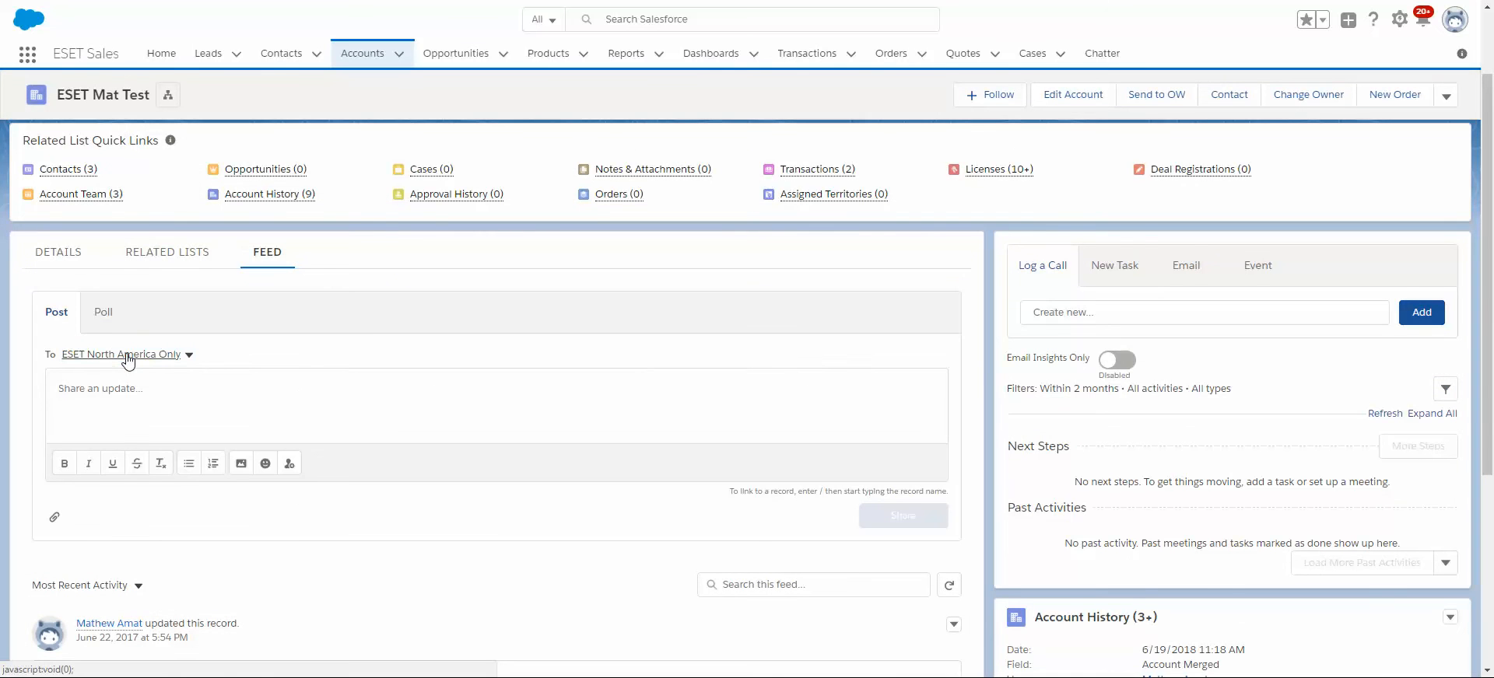
left_click(296, 394)
type("@")
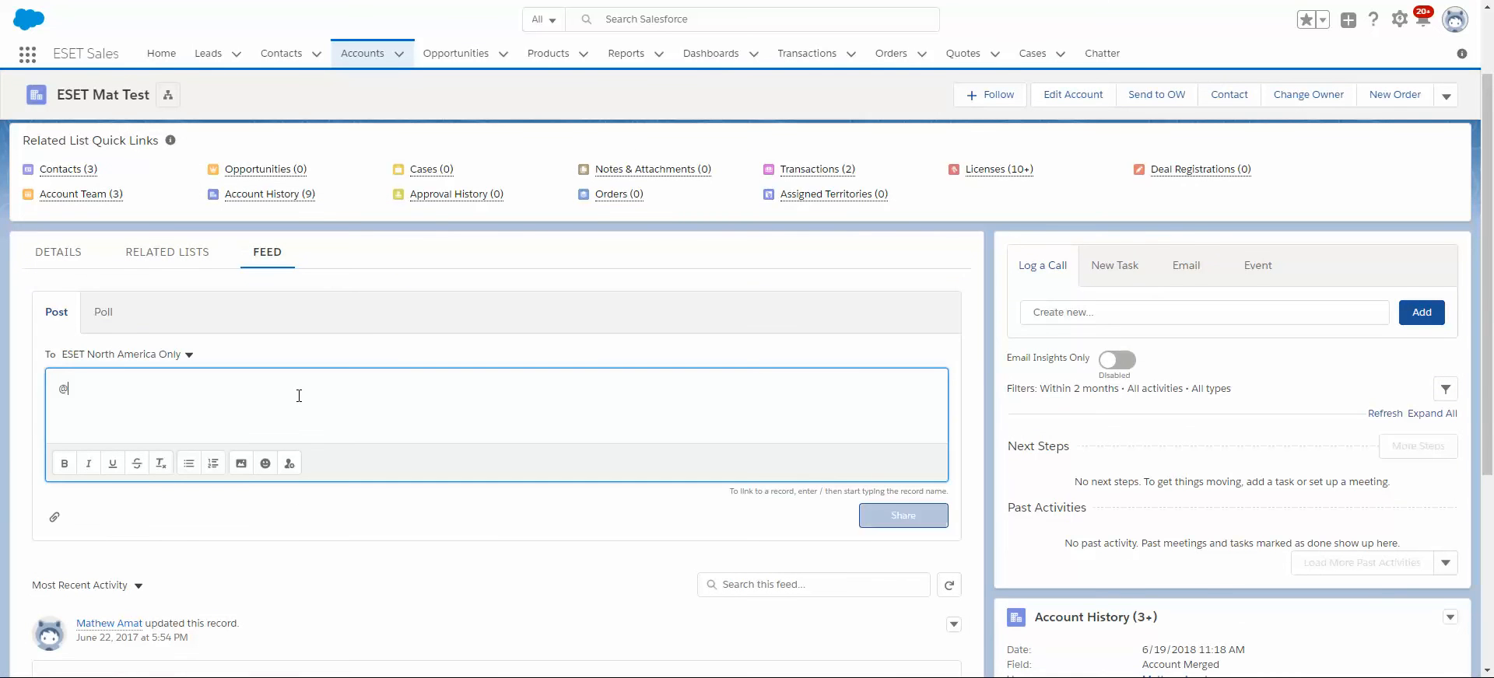
type("sfdc")
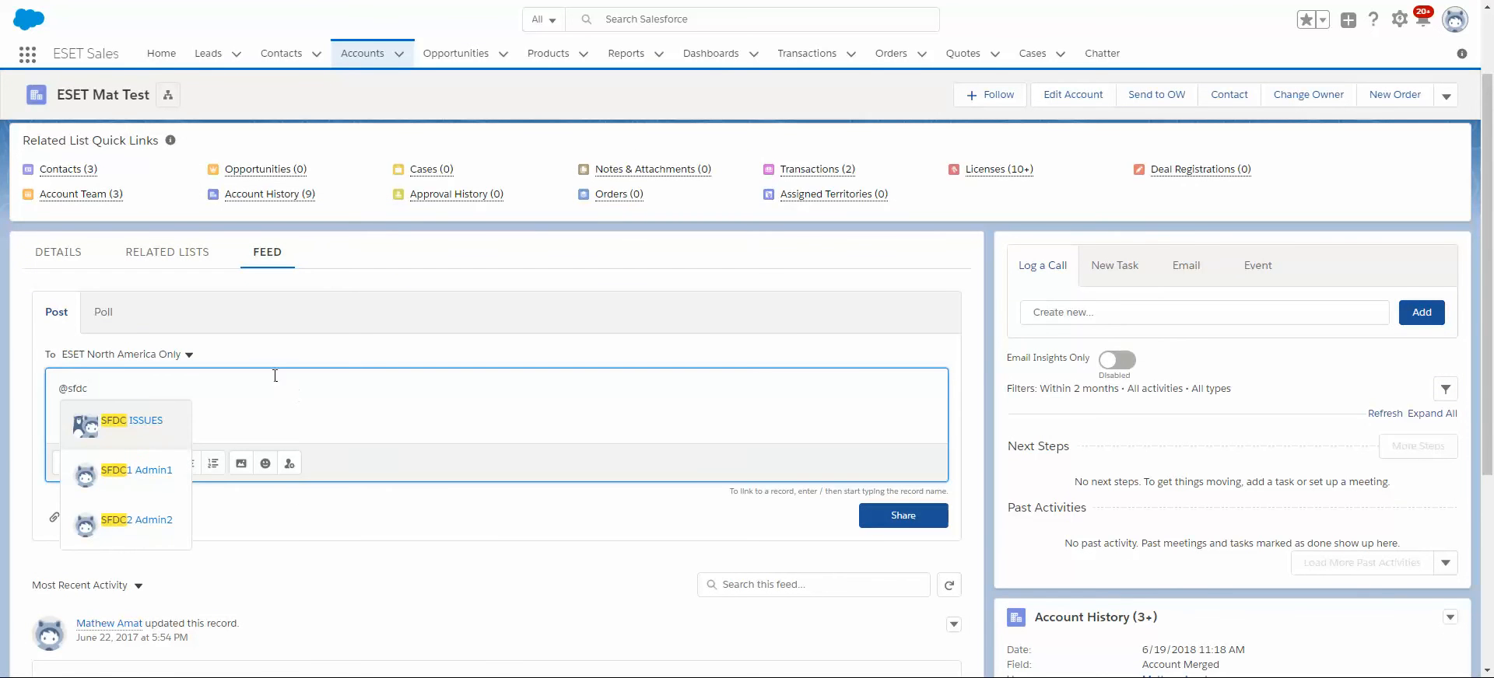
left_click(151, 426)
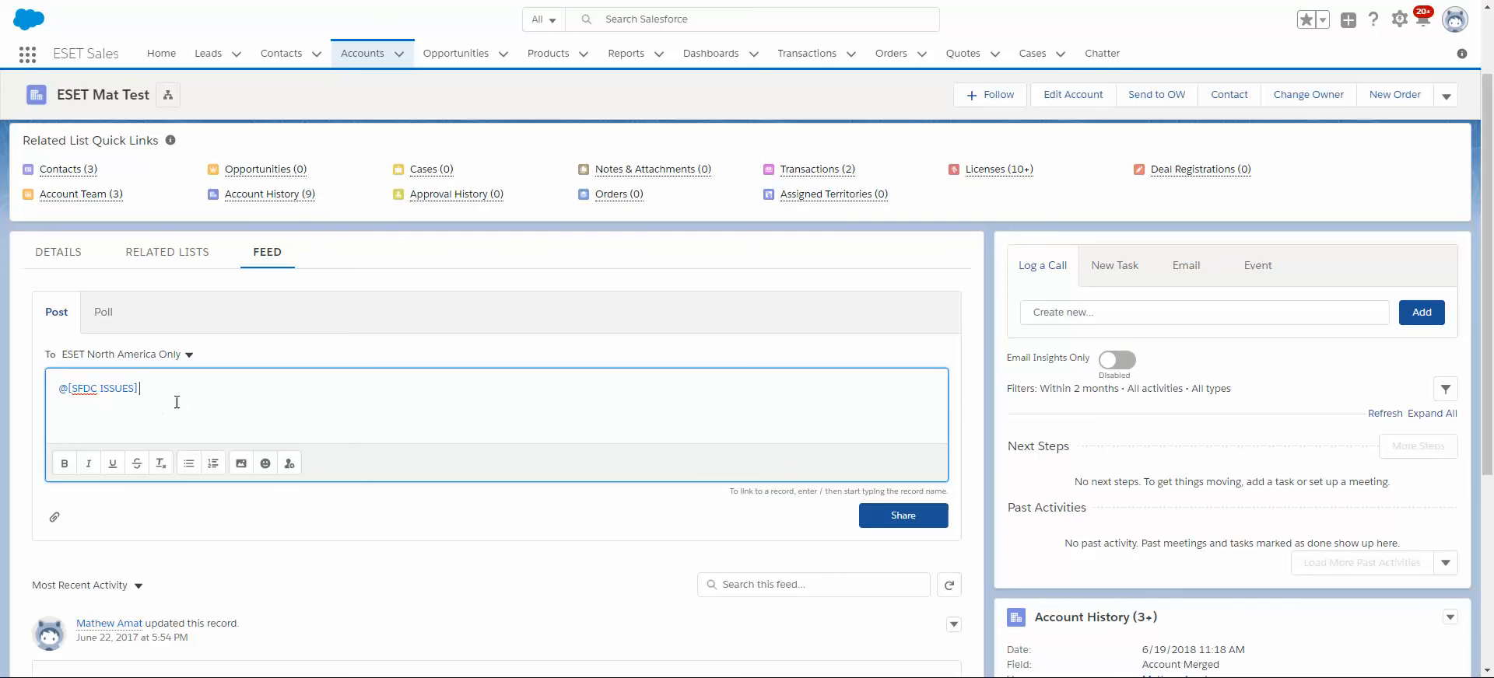